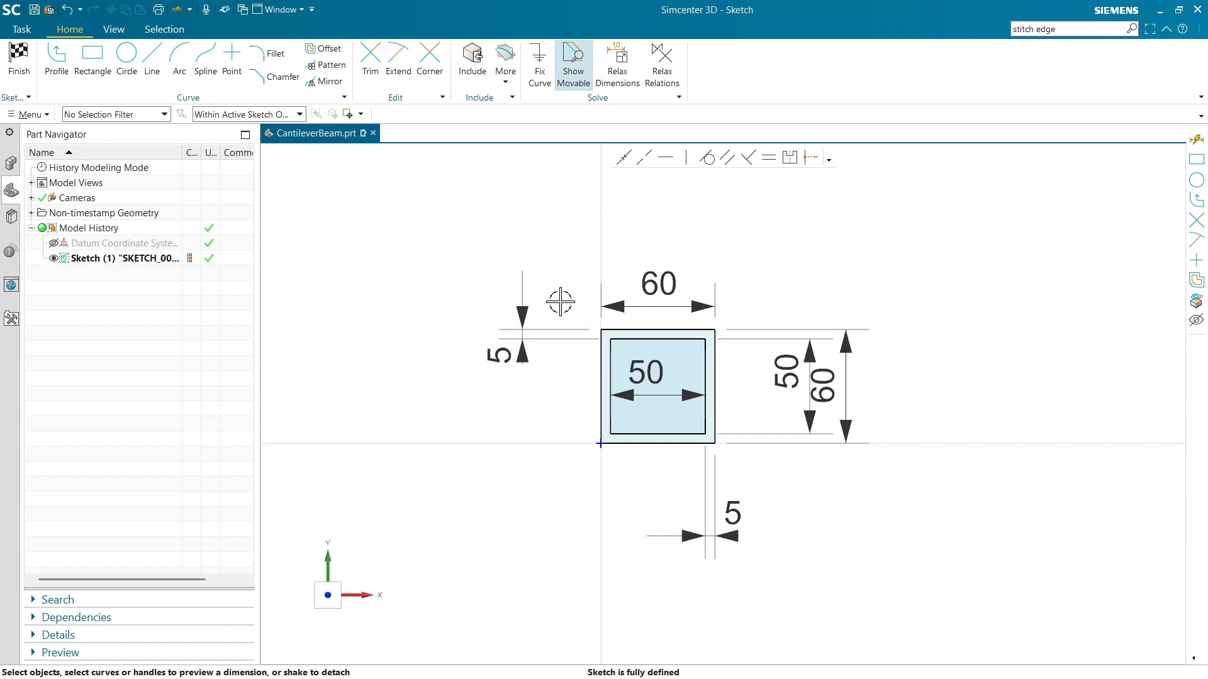
# Finish the hollow square sketch and extrude its profile 600 mm.
pyautogui.click(19, 60)
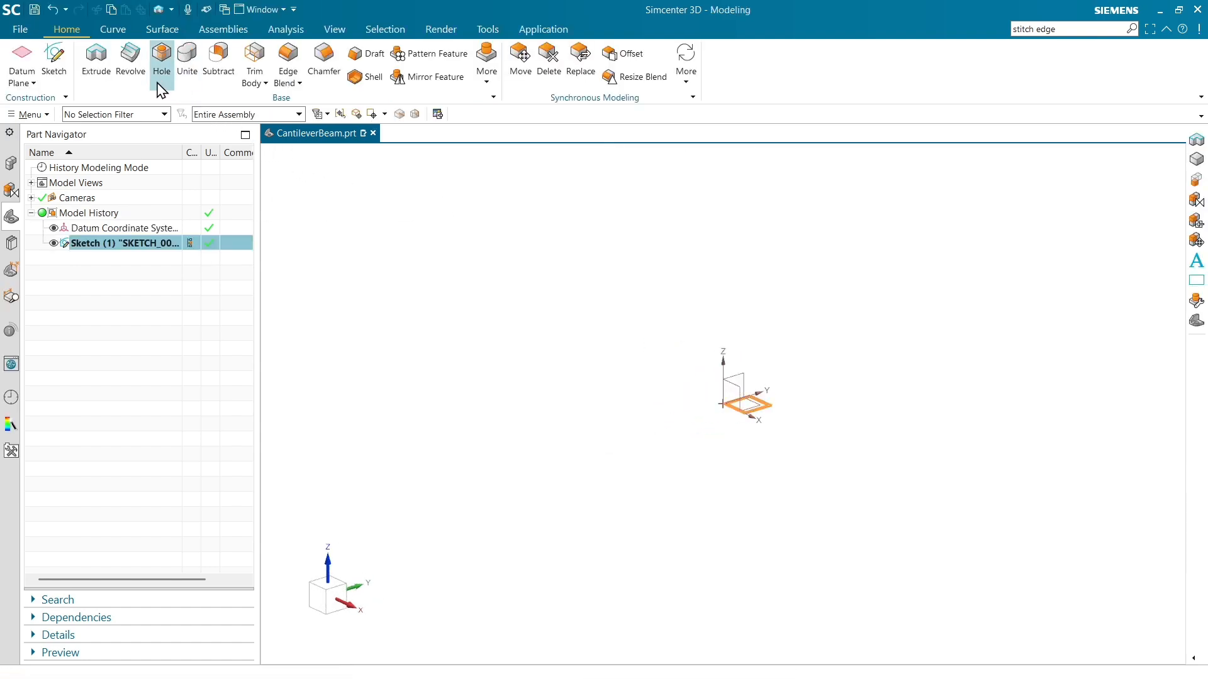
pyautogui.click(96, 56)
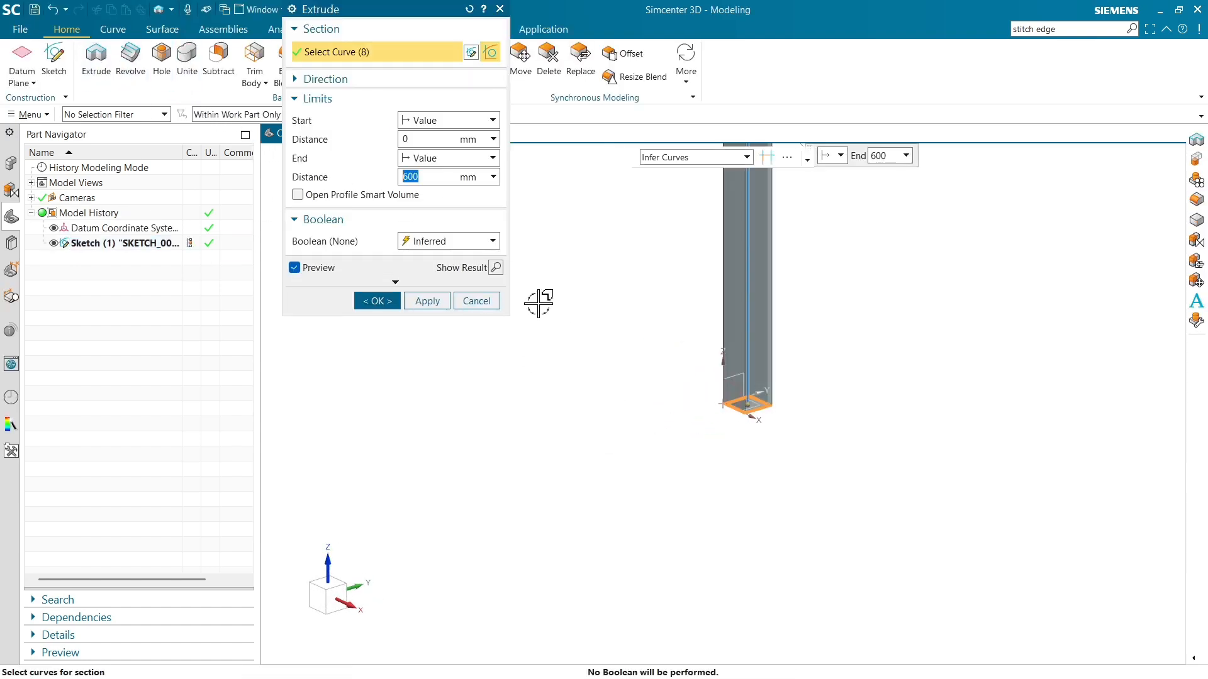
pyautogui.scroll(-3, 565, 470)
pyautogui.scroll(4, 648, 257)
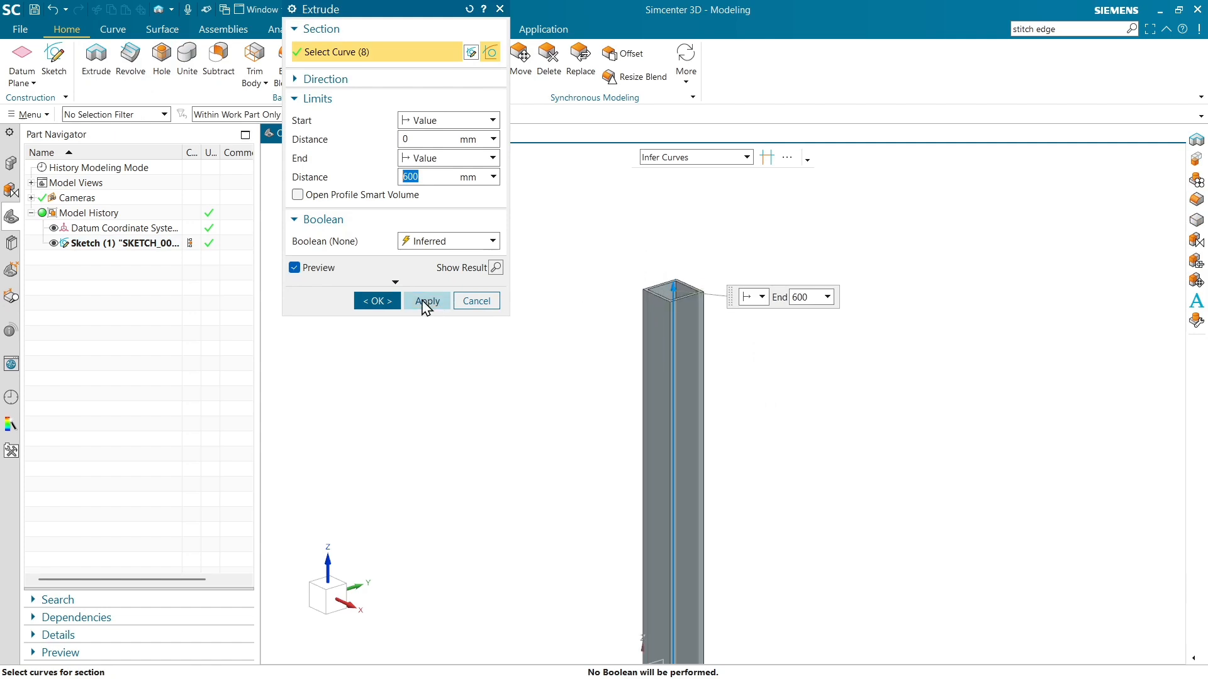
pyautogui.click(378, 301)
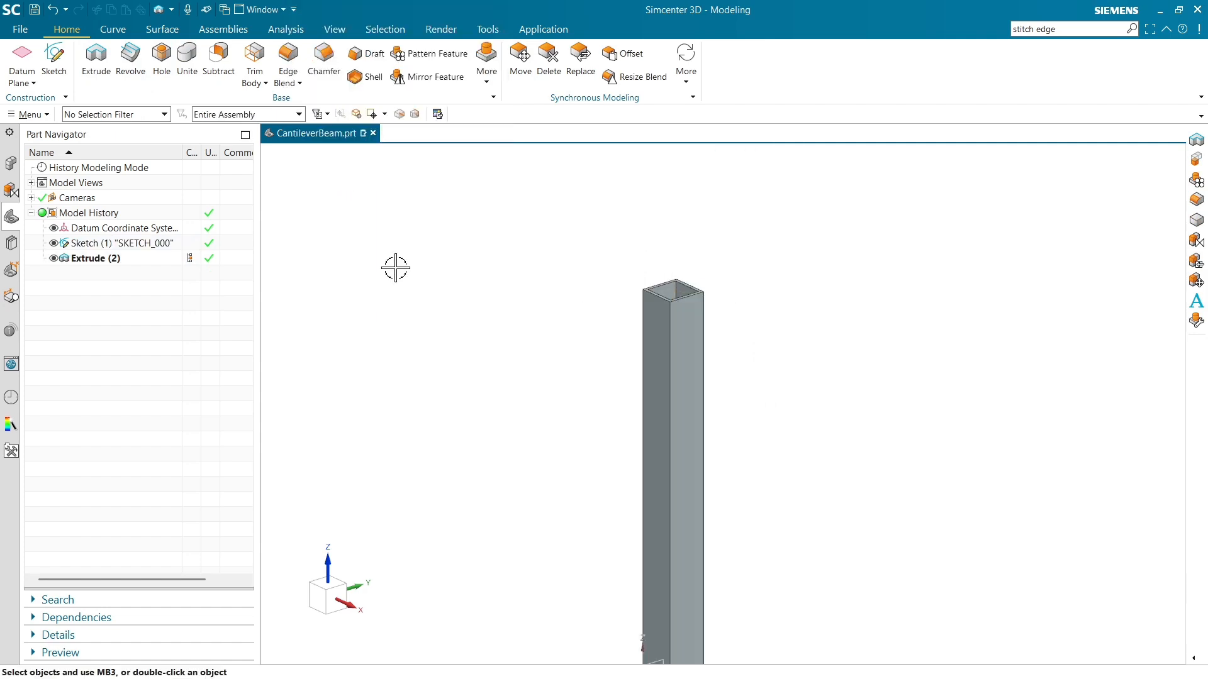
# Enter the Pre/Post application and create CantileverBeam_fem1.fem from the Simcenter Nastran template, including an idealized part, for structural analysis.
pyautogui.click(544, 29)
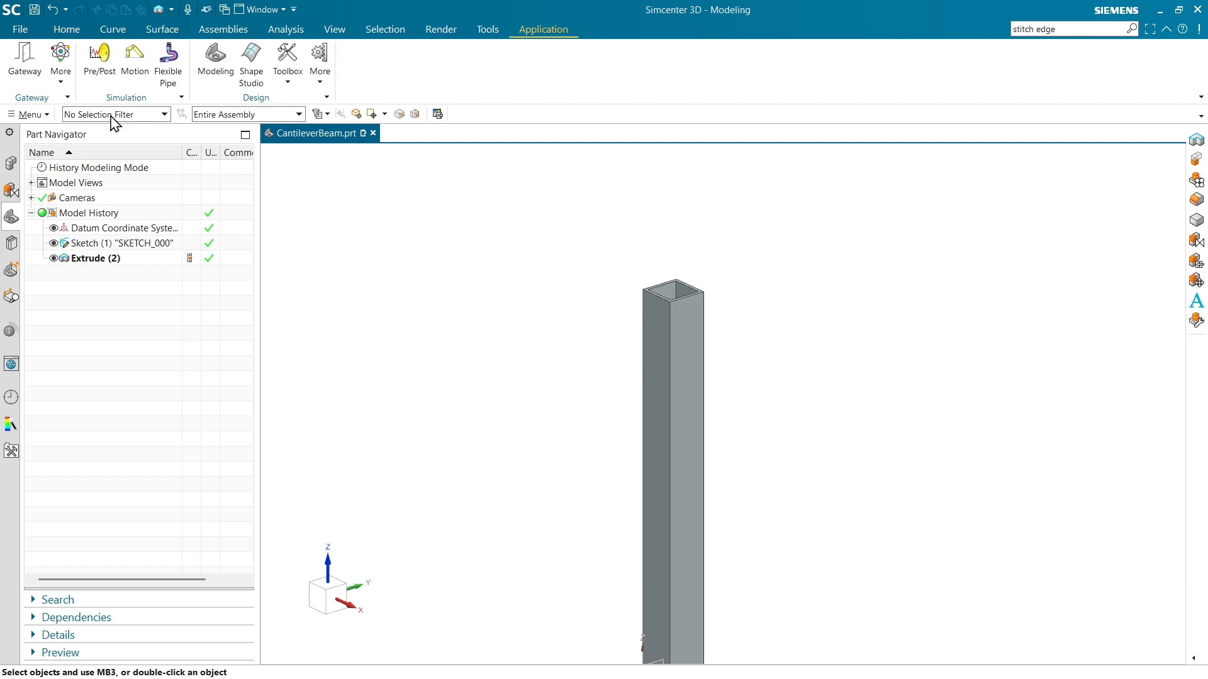
pyautogui.click(105, 74)
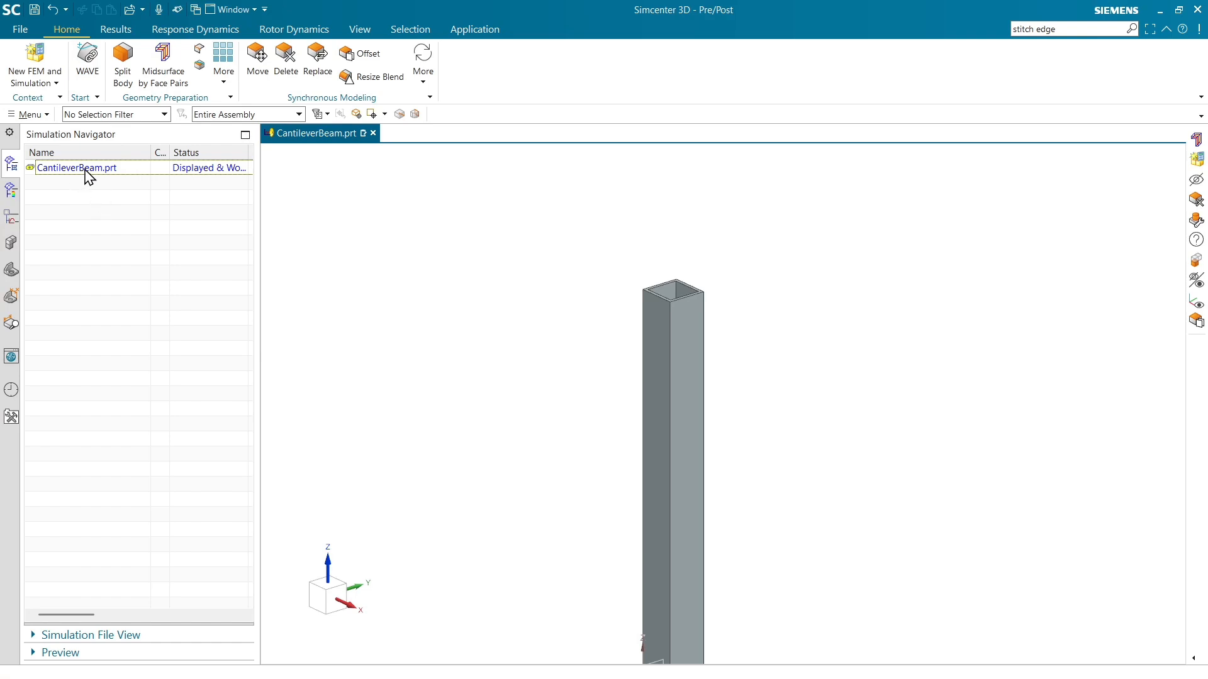
pyautogui.click(89, 169)
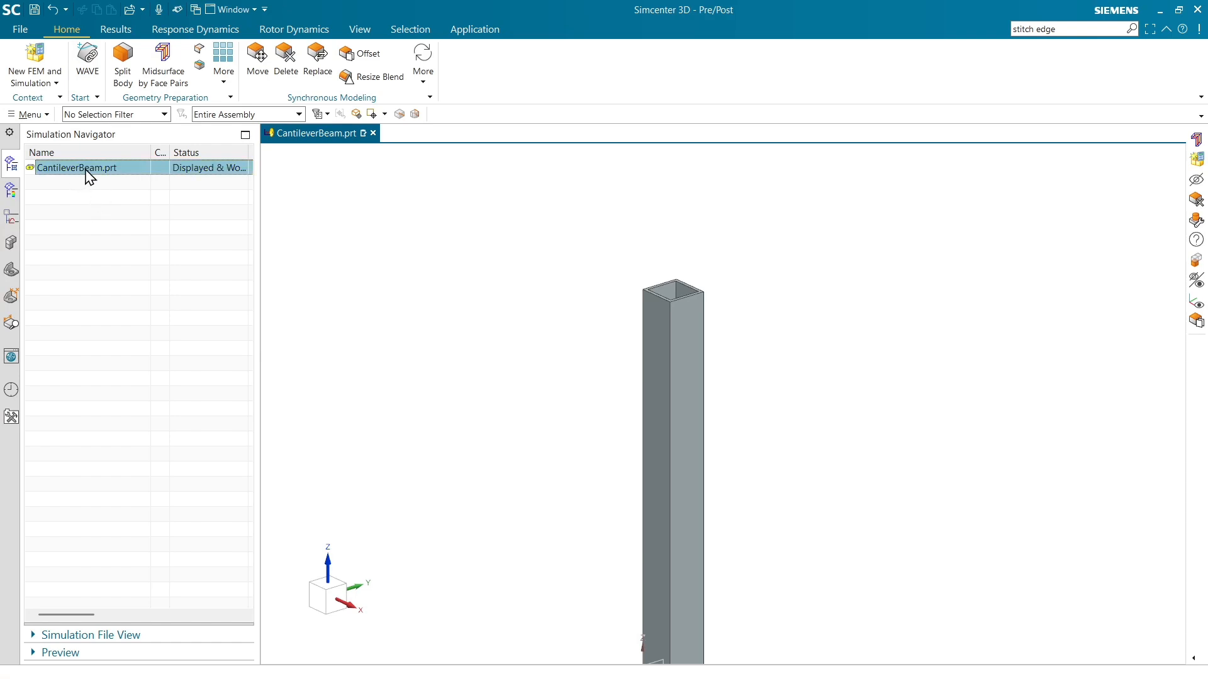
pyautogui.rightClick(89, 169)
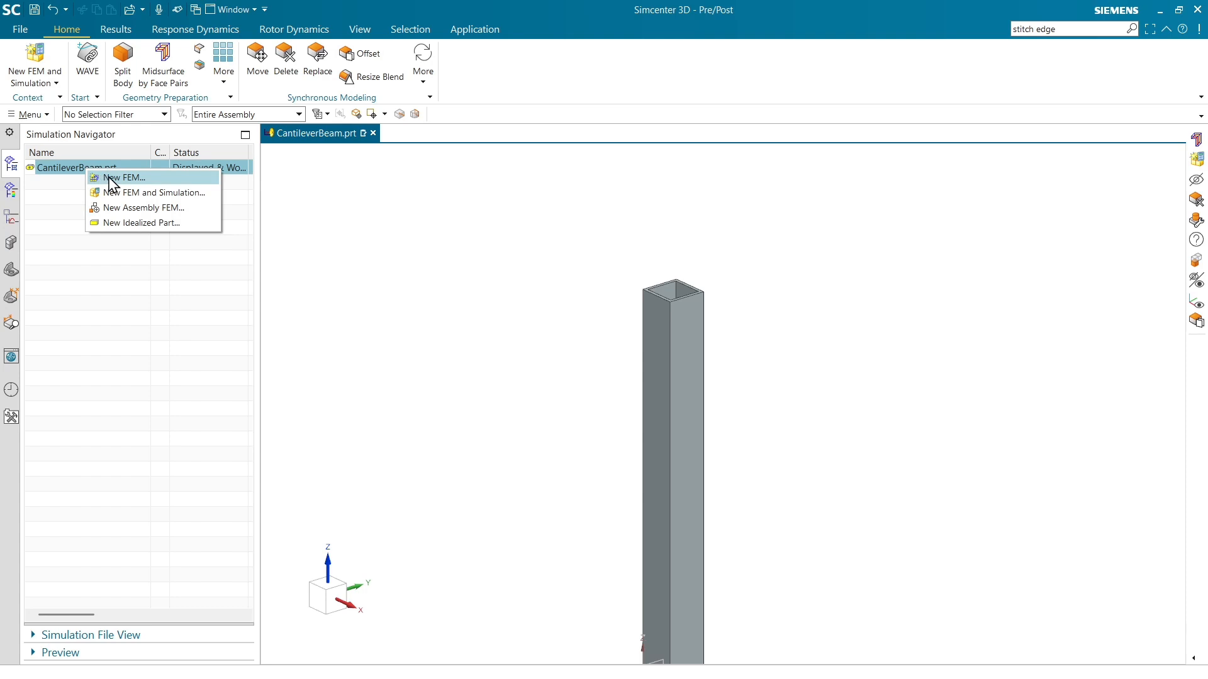
pyautogui.click(112, 182)
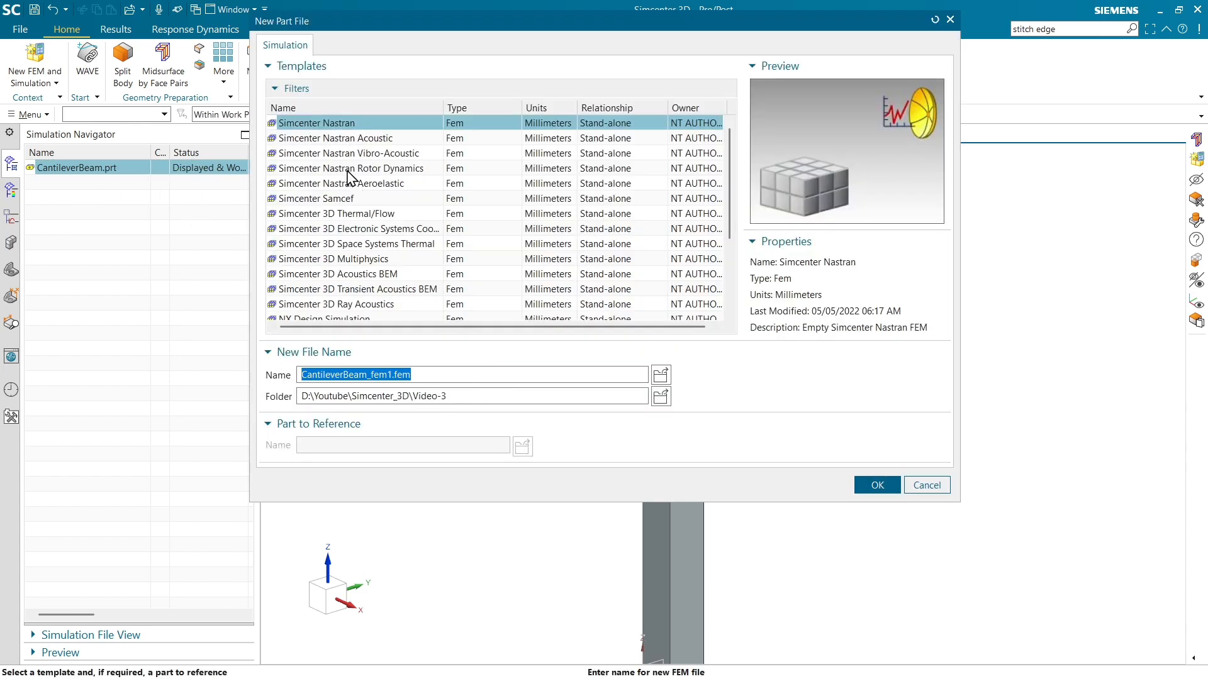
pyautogui.click(357, 128)
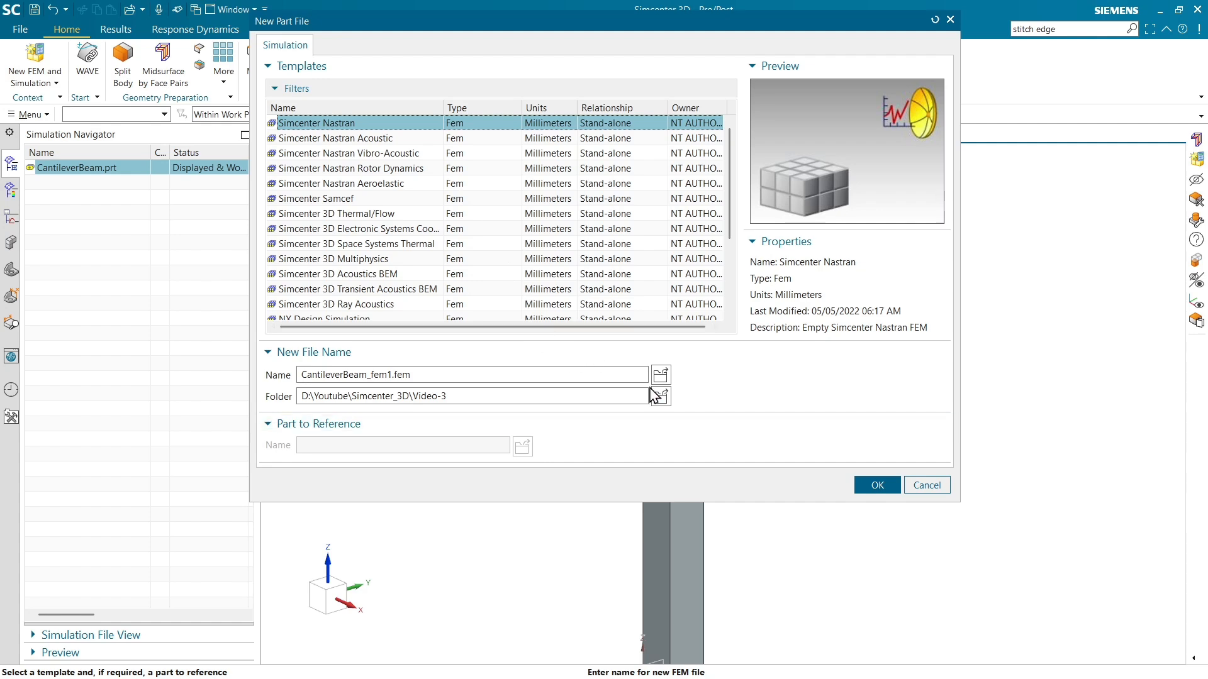
pyautogui.click(865, 482)
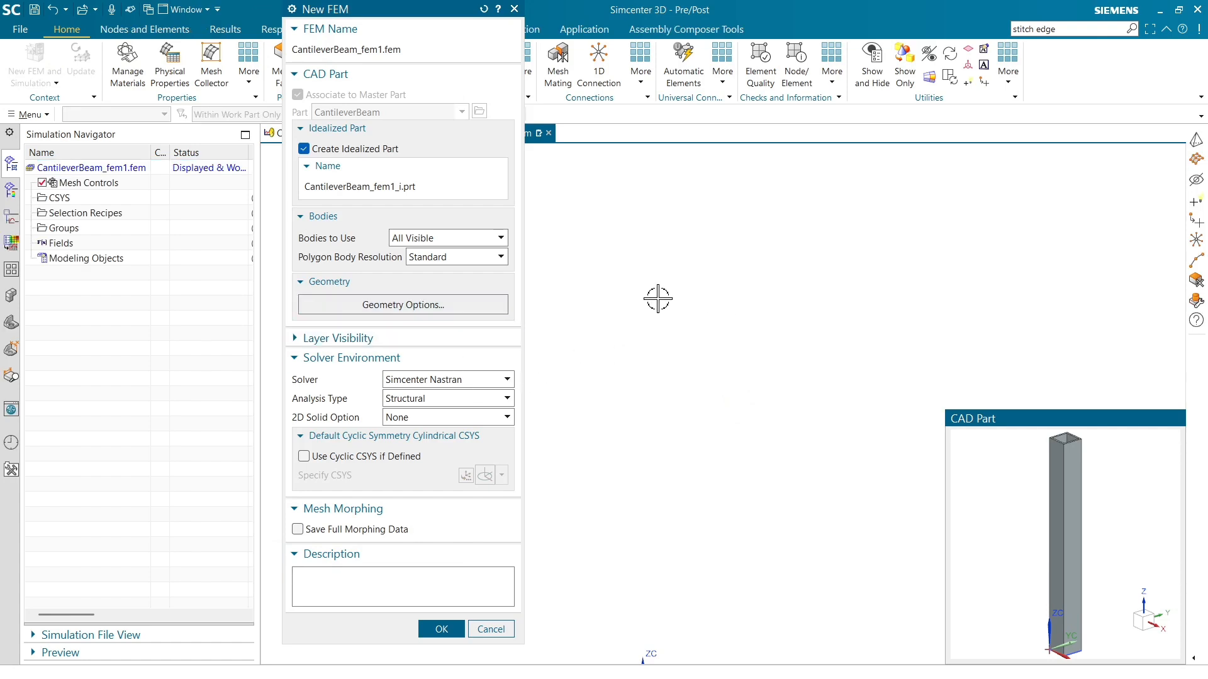
pyautogui.click(441, 630)
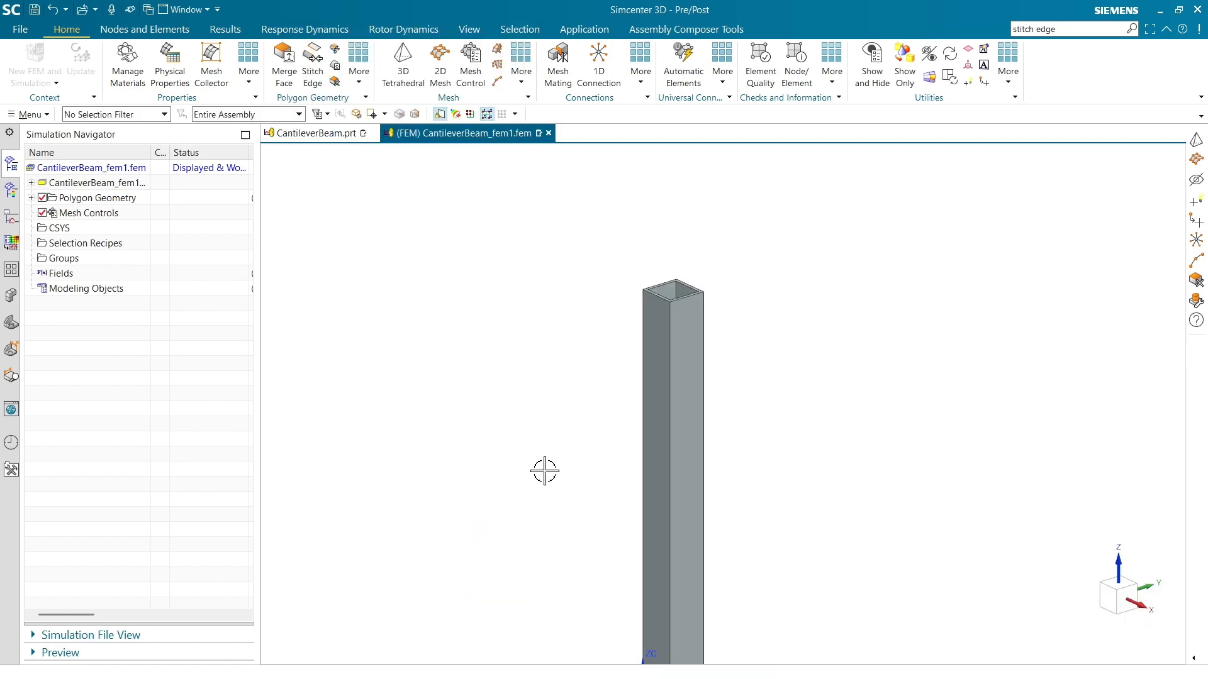
# Expand the idealized part in the Simulation Navigator and widen the Name column to show the full file names.
pyautogui.scroll(2, 516, 340)
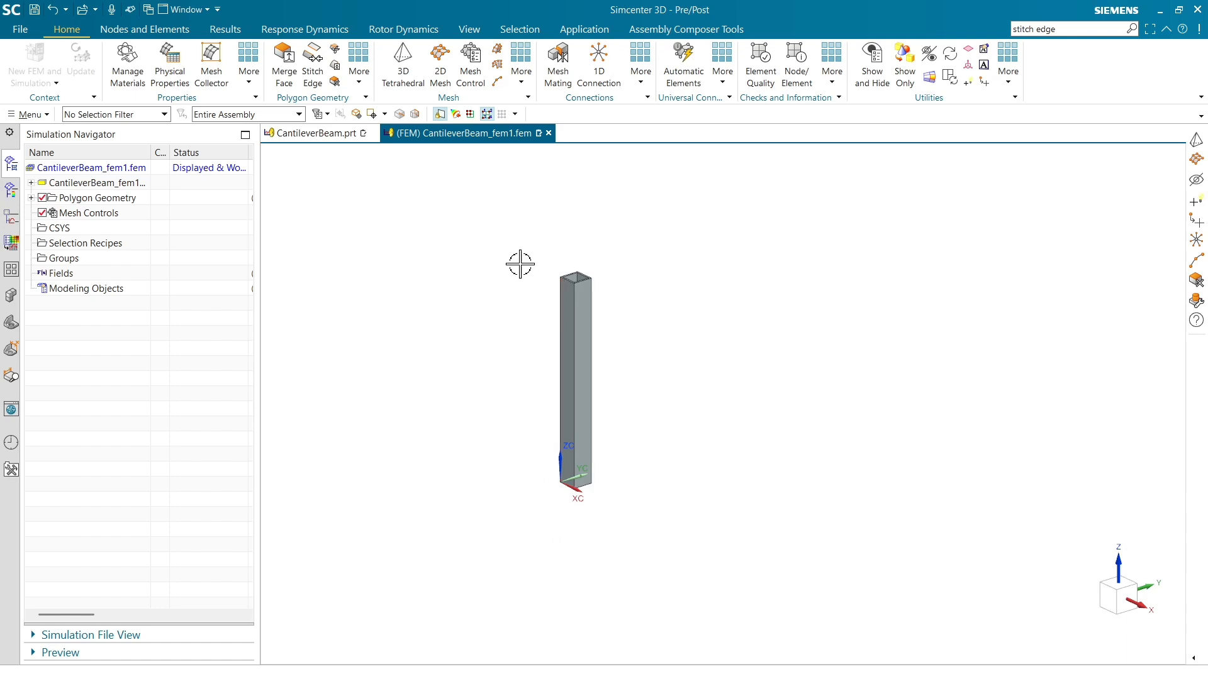
pyautogui.scroll(3, 554, 311)
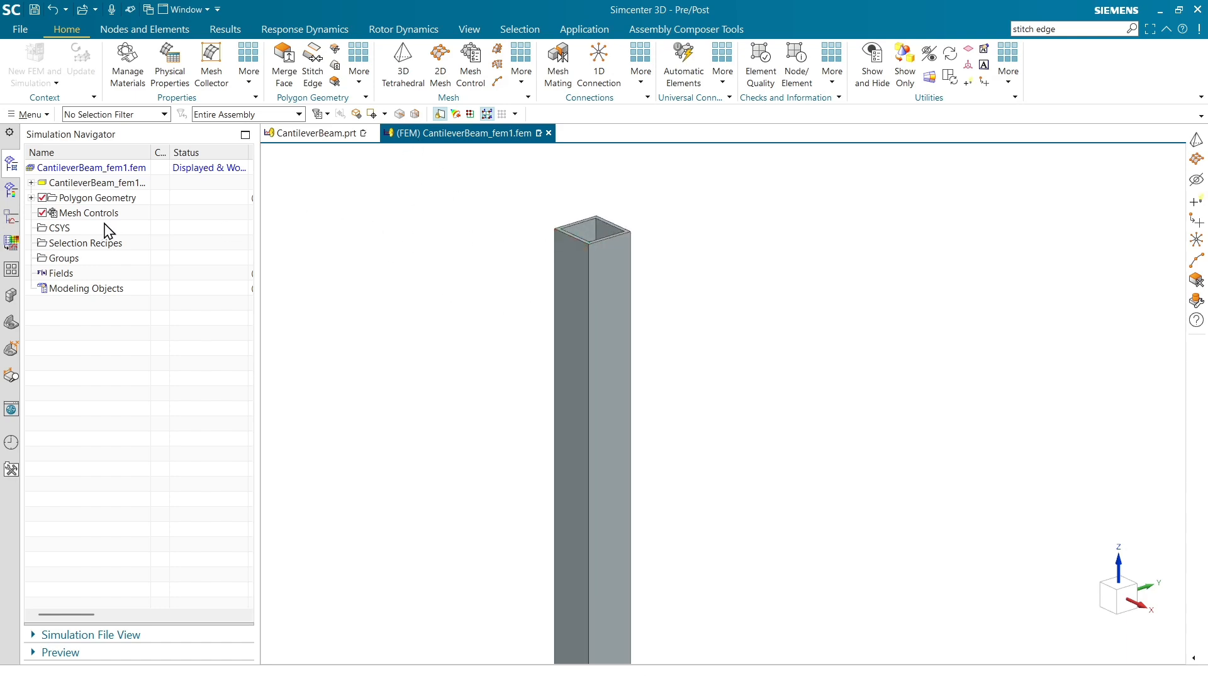
pyautogui.click(31, 183)
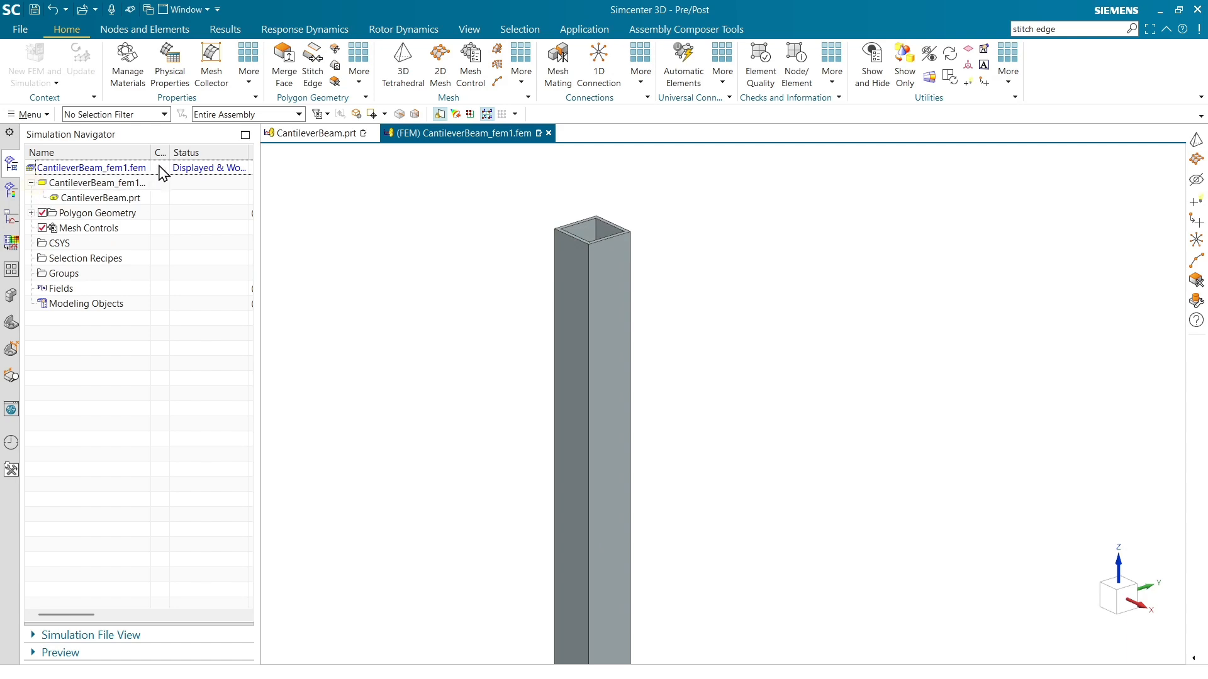
pyautogui.moveTo(151, 153); pyautogui.dragTo(193, 153)
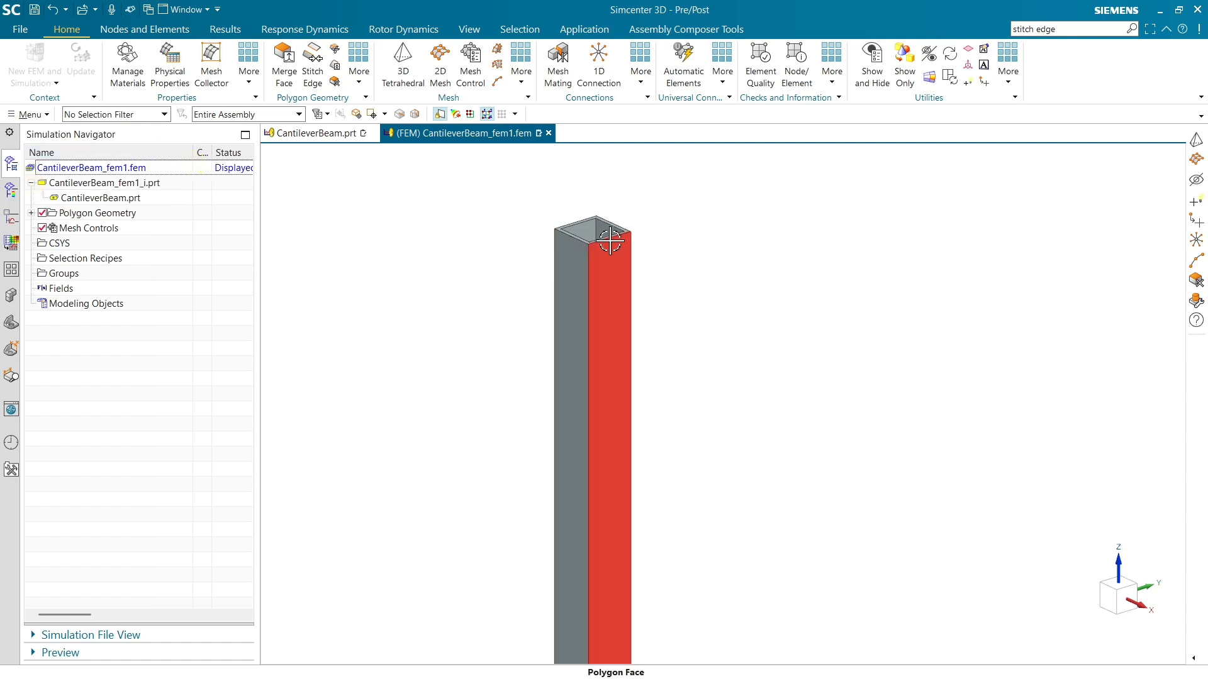
# Set up a 3D tetrahedral mesh on the beam body with CTETRA(10) elements and a 15 mm element size.
pyautogui.scroll(3, 609, 241)
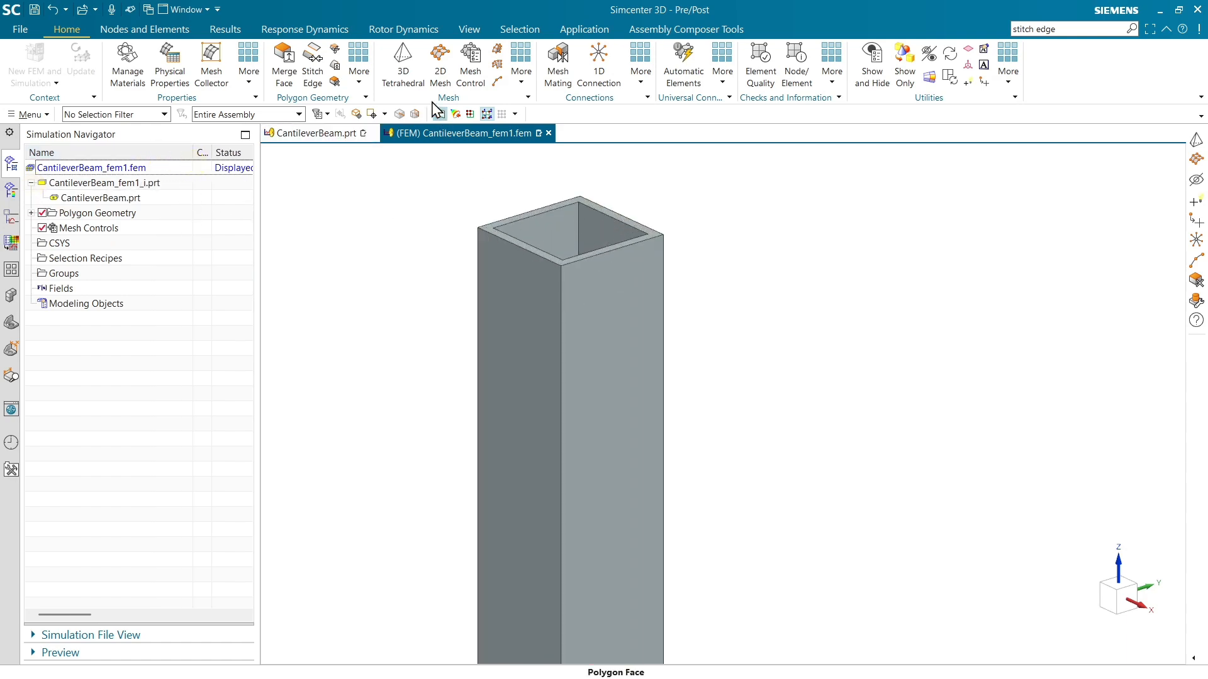
pyautogui.click(406, 75)
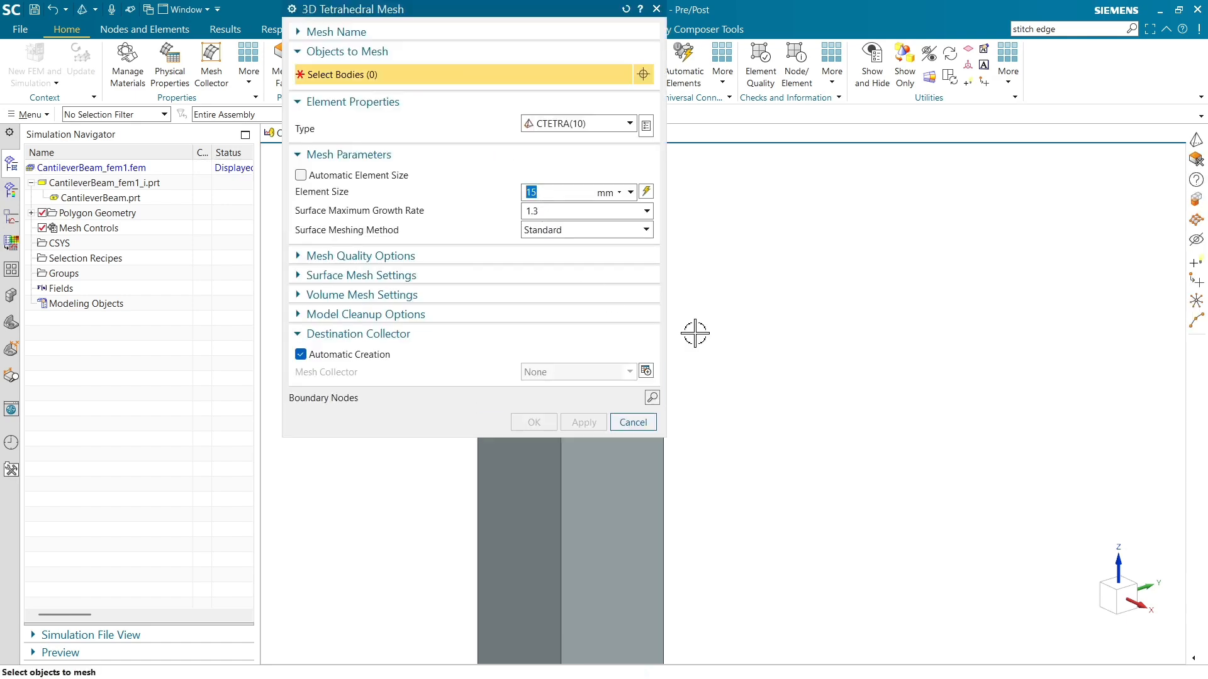
pyautogui.scroll(-3, 904, 342)
pyautogui.click(778, 350)
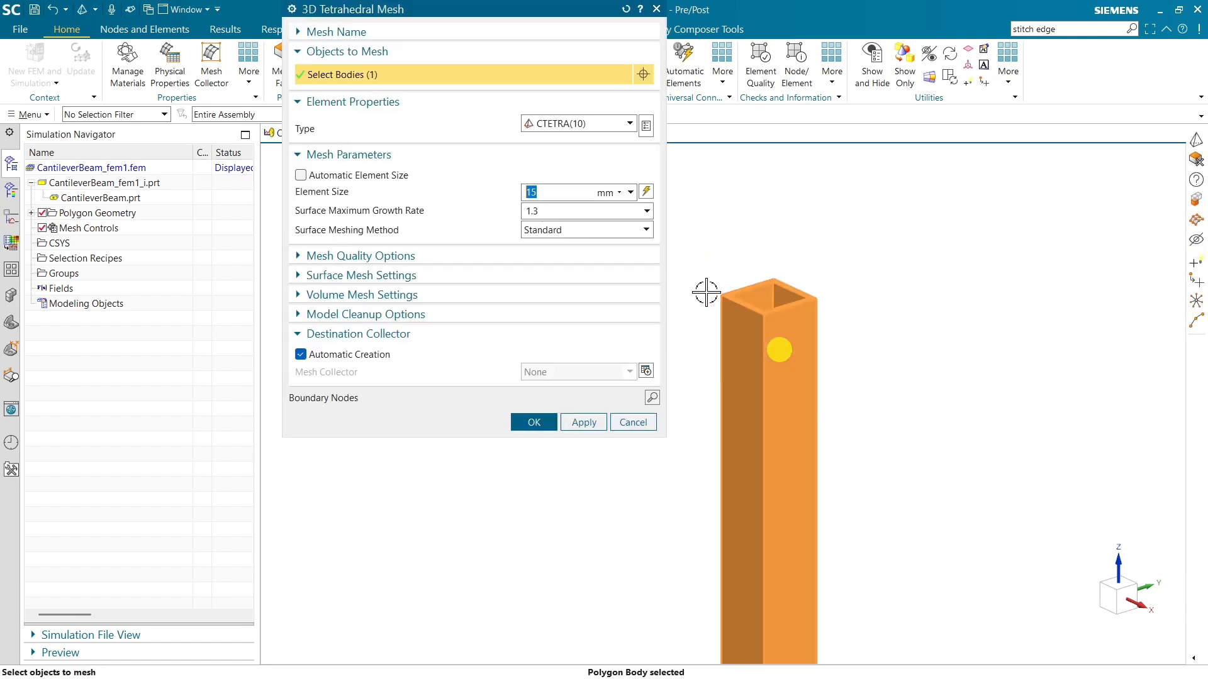
pyautogui.click(648, 195)
pyautogui.click(563, 192)
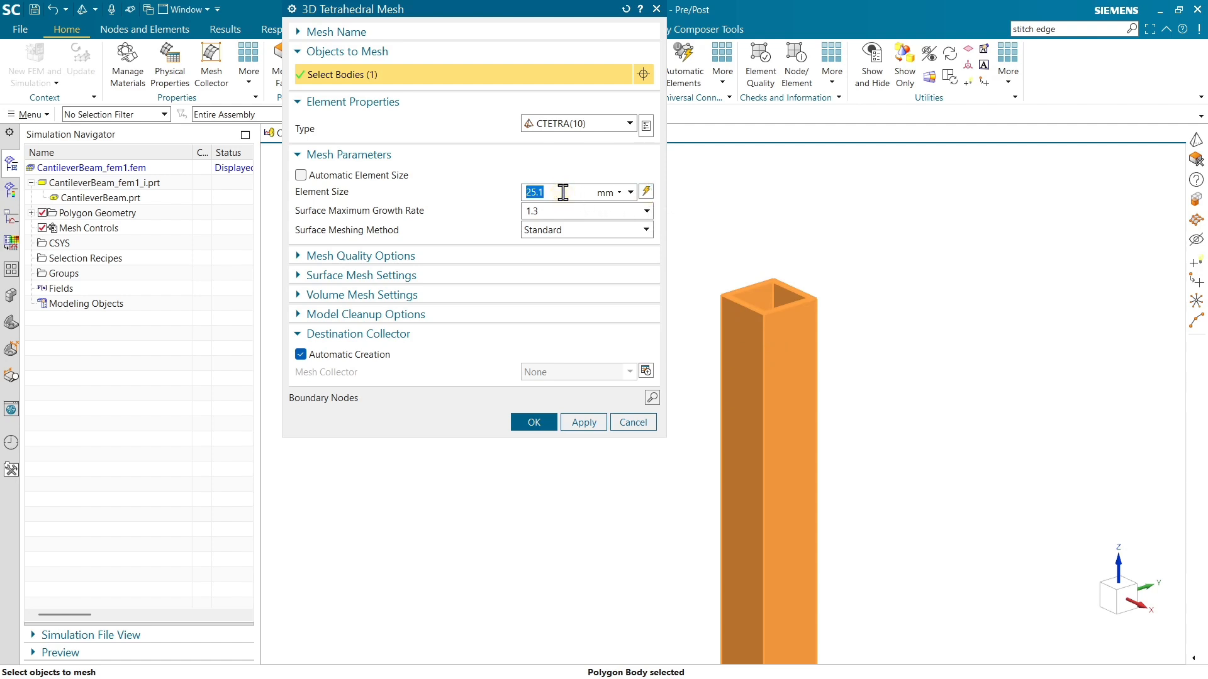
pyautogui.write('15')
# Start a new mesh collector for the tetrahedral mesh and create a PSOLID physical property for it.
pyautogui.click(647, 372)
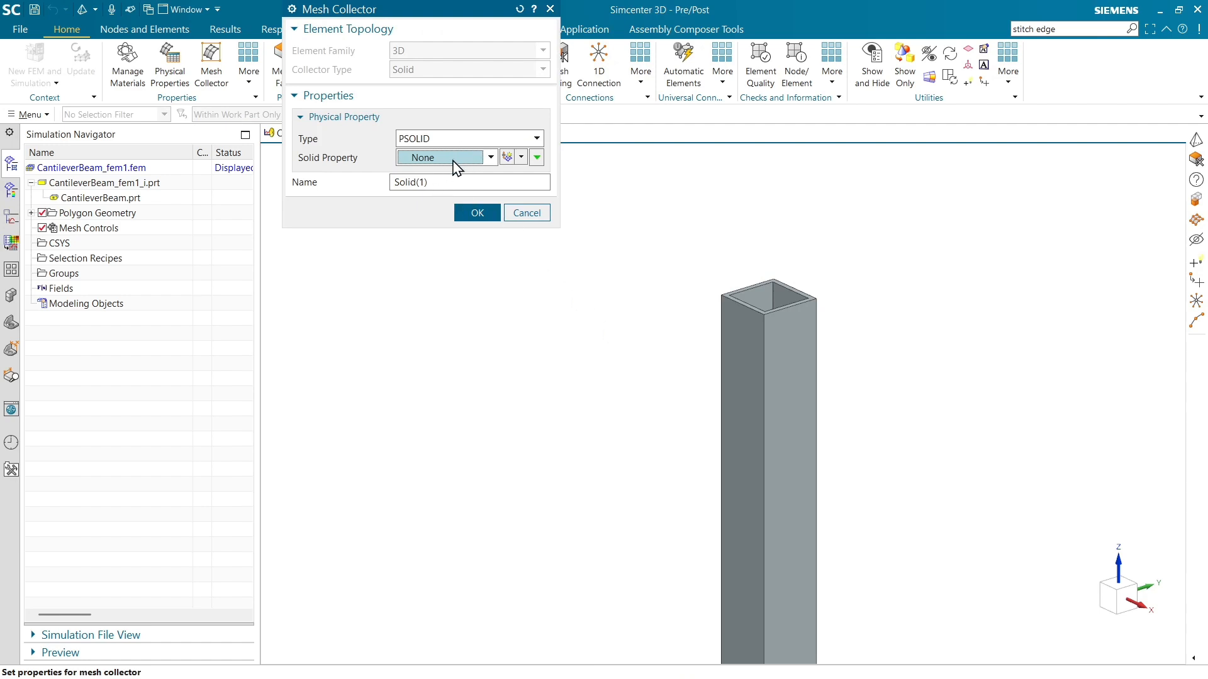
pyautogui.click(490, 157)
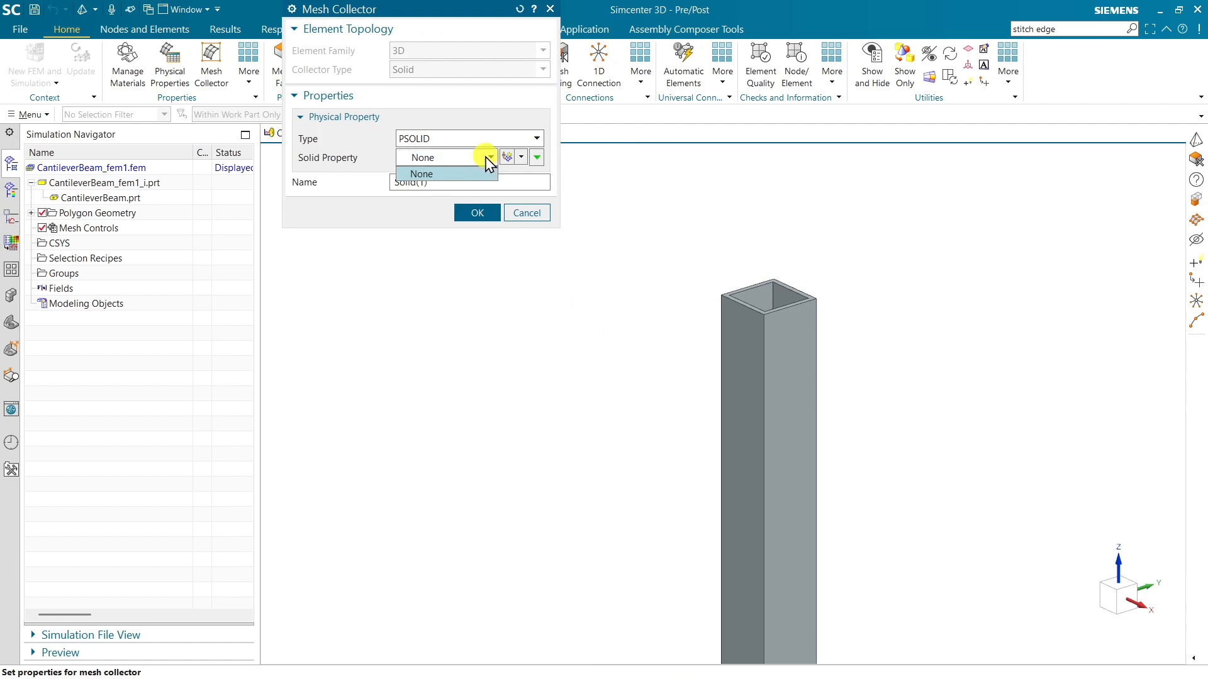
pyautogui.click(490, 157)
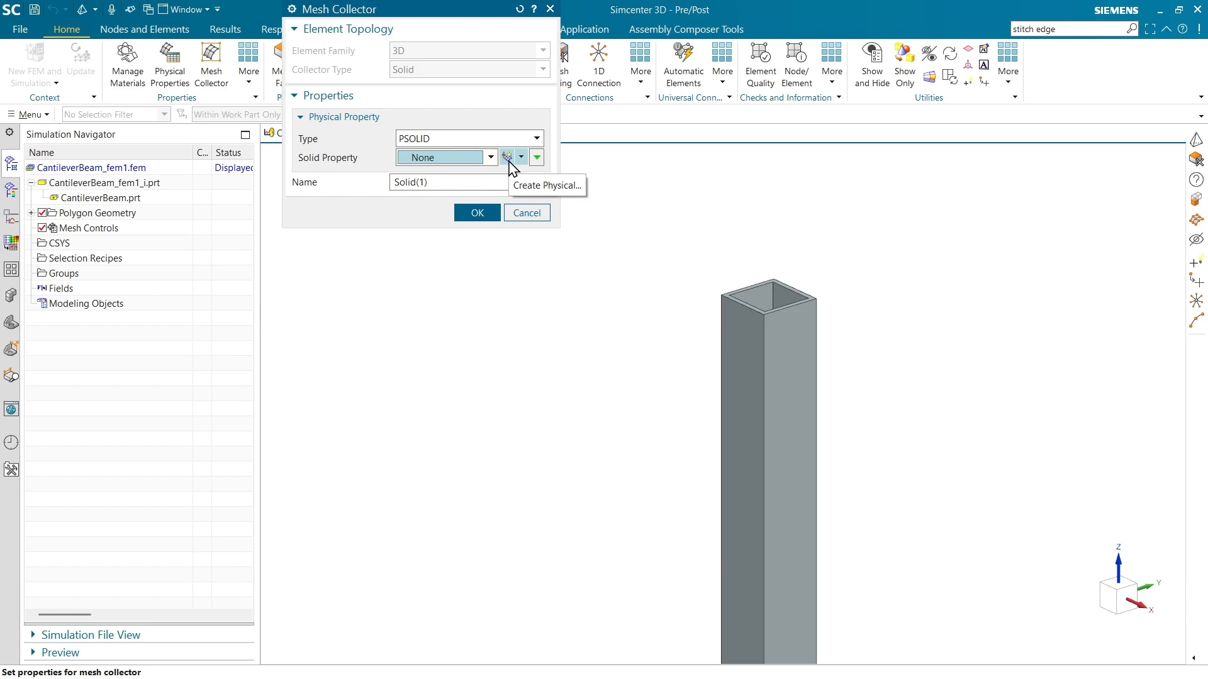
pyautogui.click(508, 158)
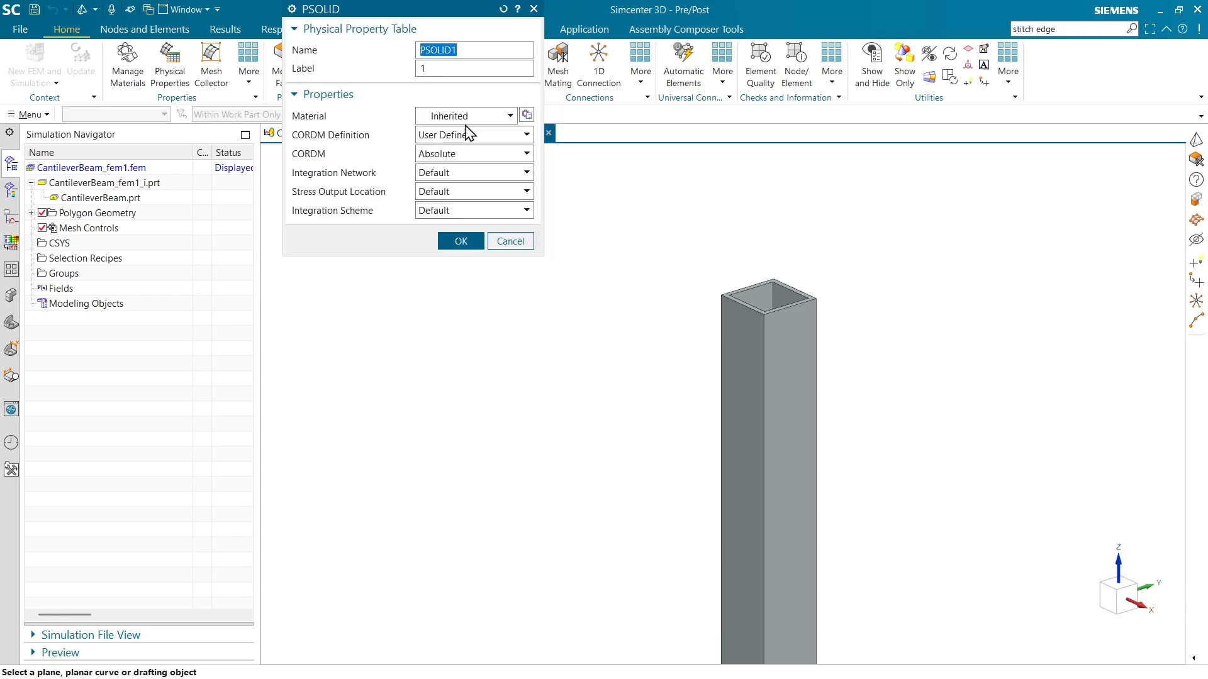
# Select Aluminum_6061 in the material library for the PSOLID property and browse the remaining library materials.
pyautogui.click(527, 115)
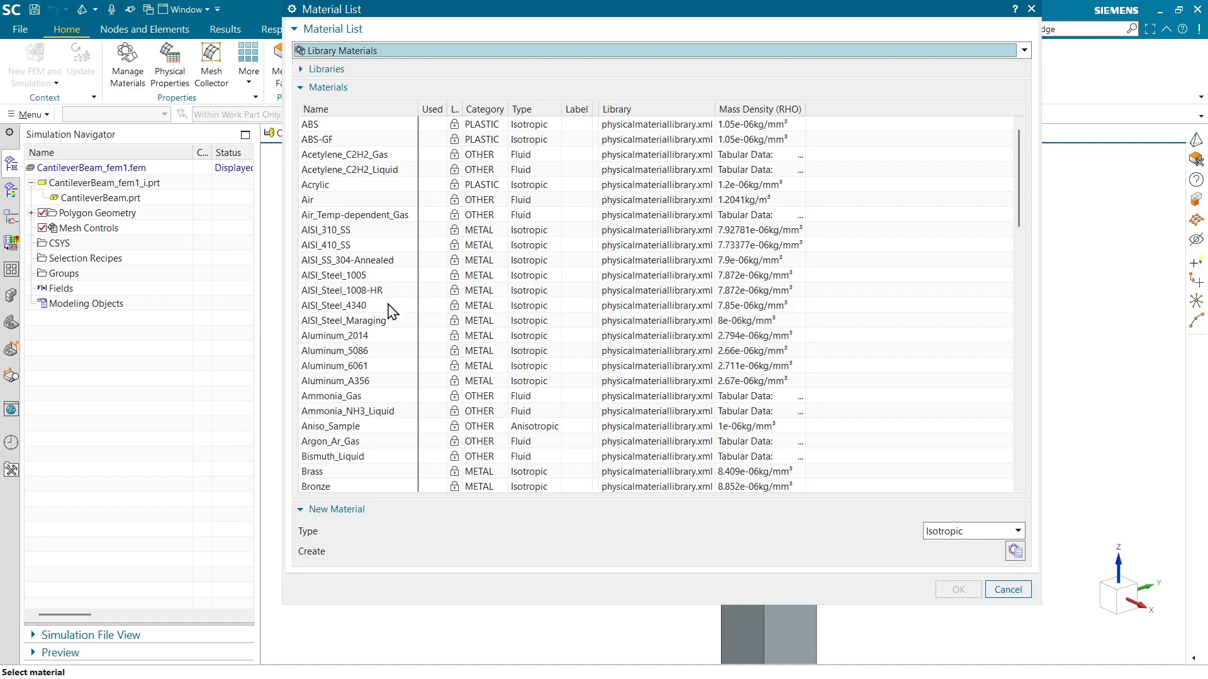
pyautogui.click(363, 368)
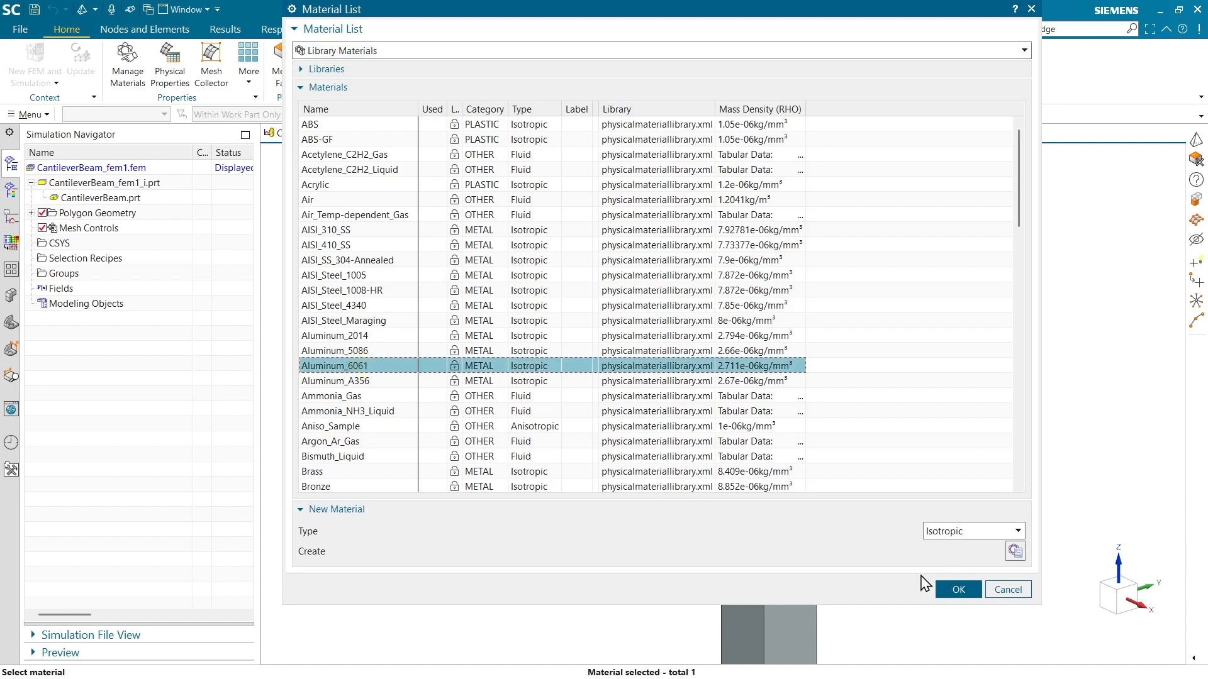
pyautogui.moveTo(478, 9); pyautogui.dragTo(470, 27)
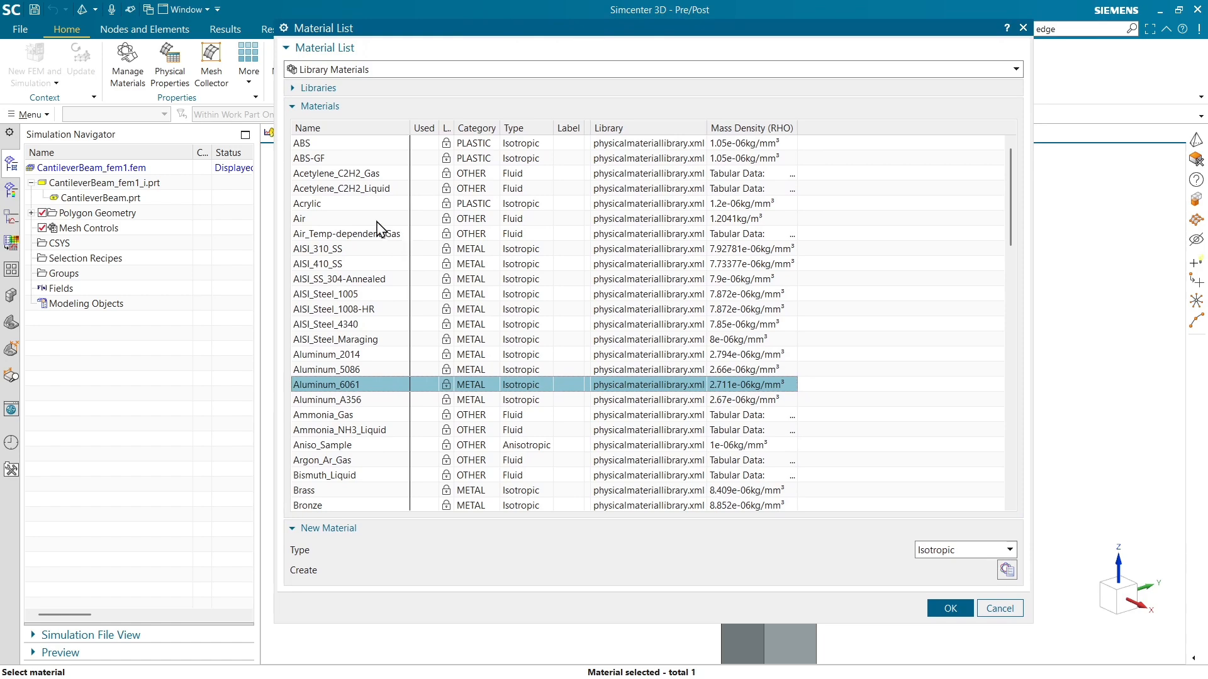
pyautogui.scroll(-5, 363, 238)
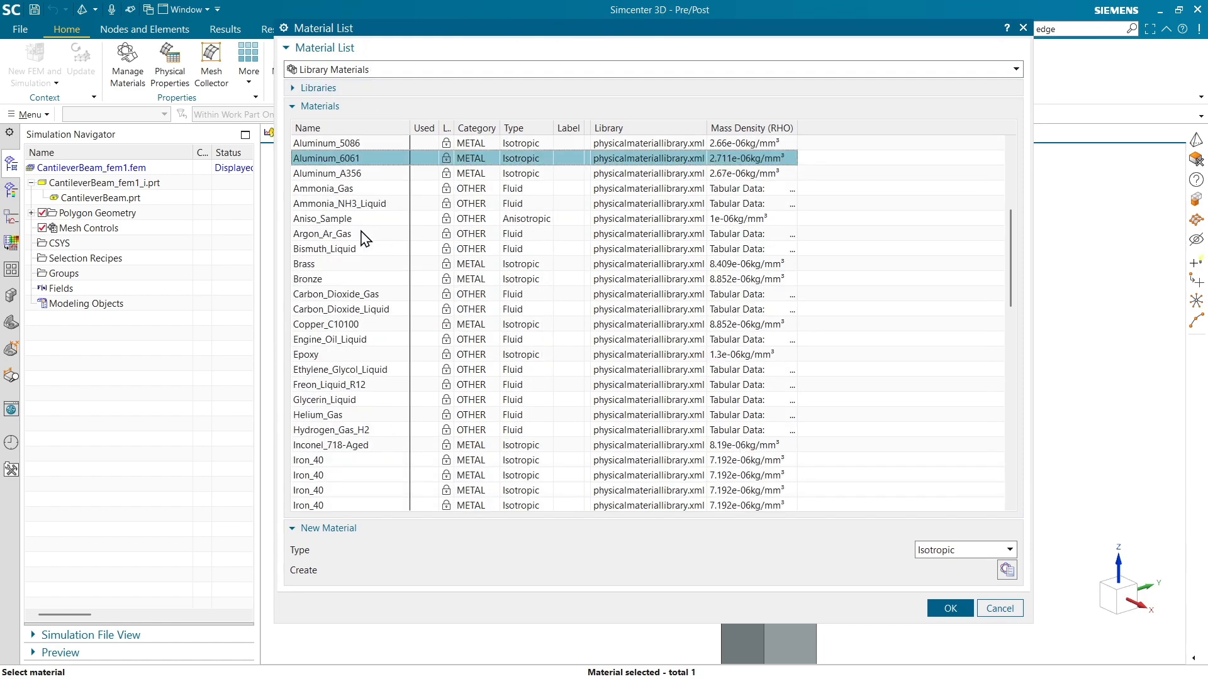
pyautogui.scroll(-9, 364, 239)
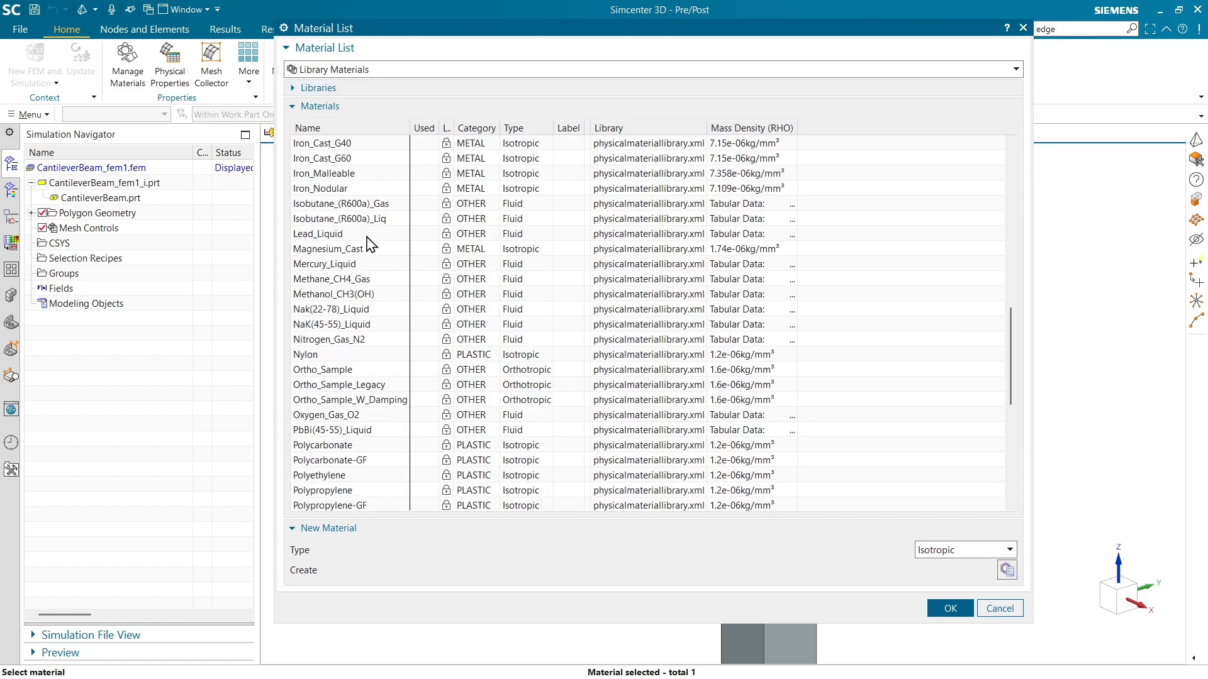
pyautogui.scroll(-8, 374, 252)
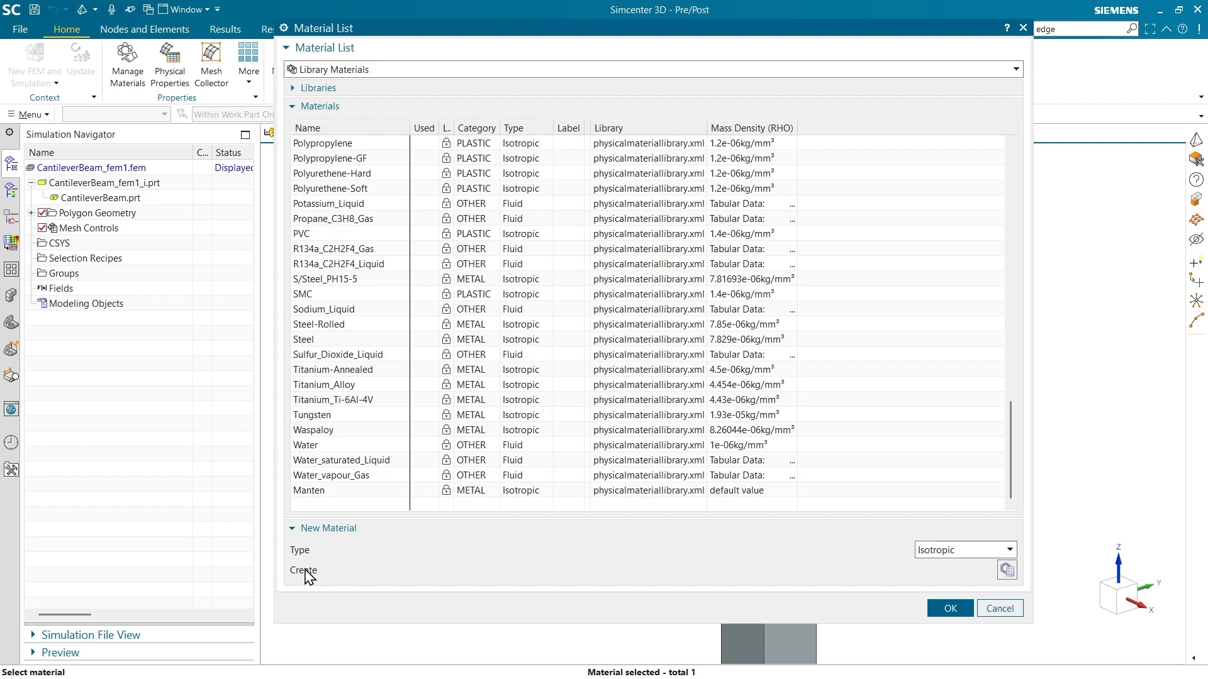
pyautogui.click(1006, 571)
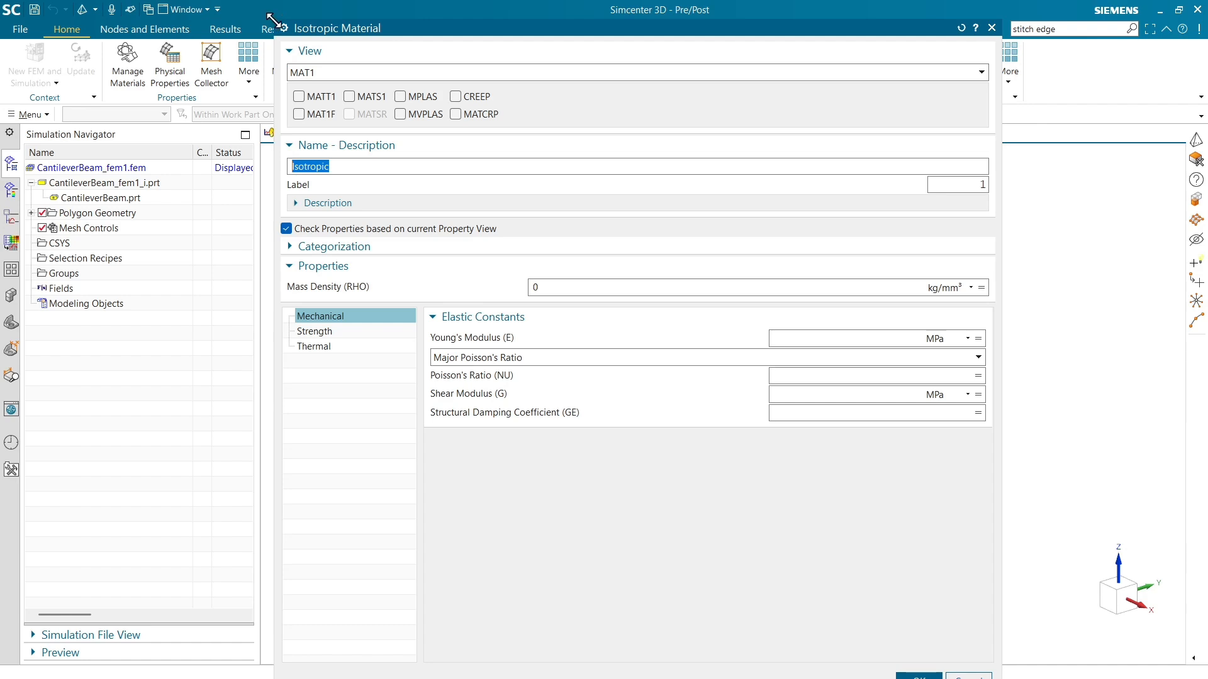
pyautogui.moveTo(272, 19); pyautogui.dragTo(432, 104)
pyautogui.moveTo(537, 120); pyautogui.dragTo(485, 40)
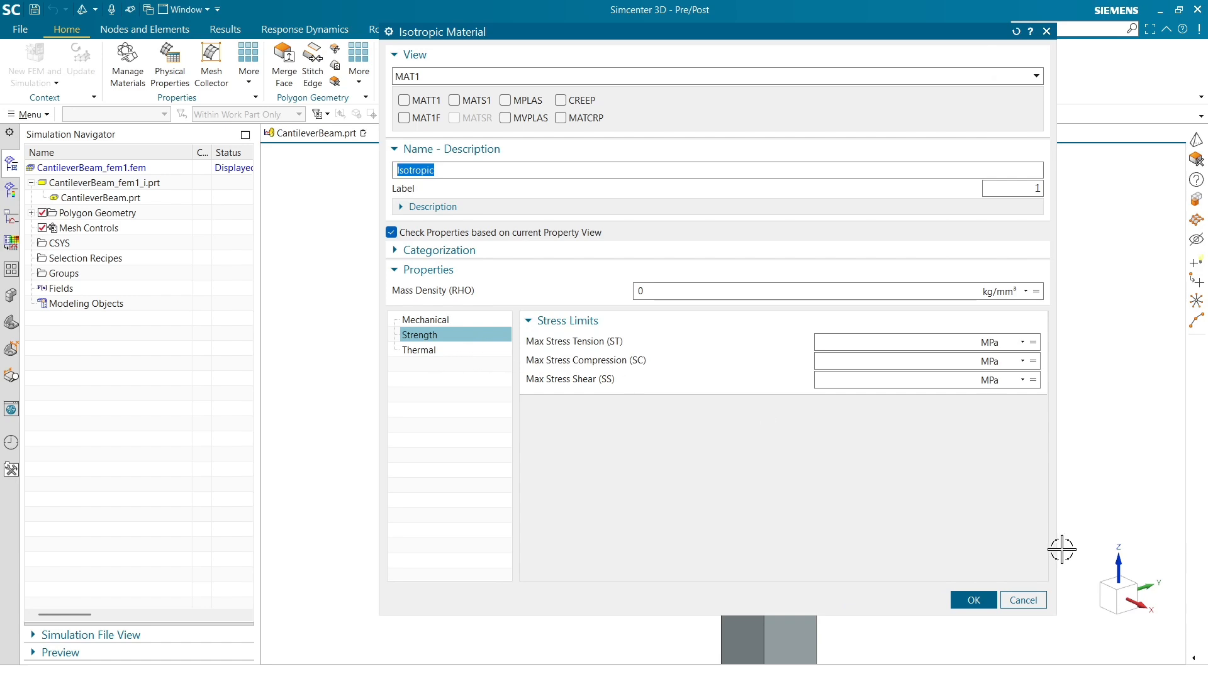
pyautogui.click(1022, 601)
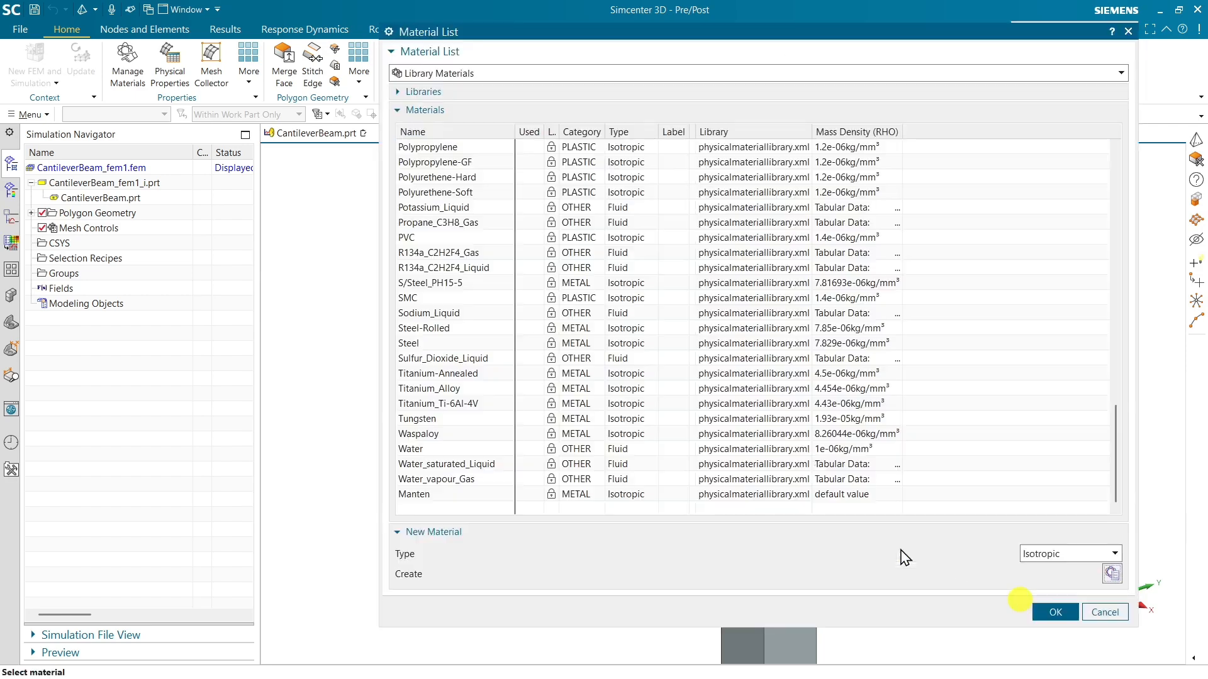
# Assign Aluminum_6061 to the PSOLID physical property and accept the property's remaining default settings.
pyautogui.scroll(20, 475, 329)
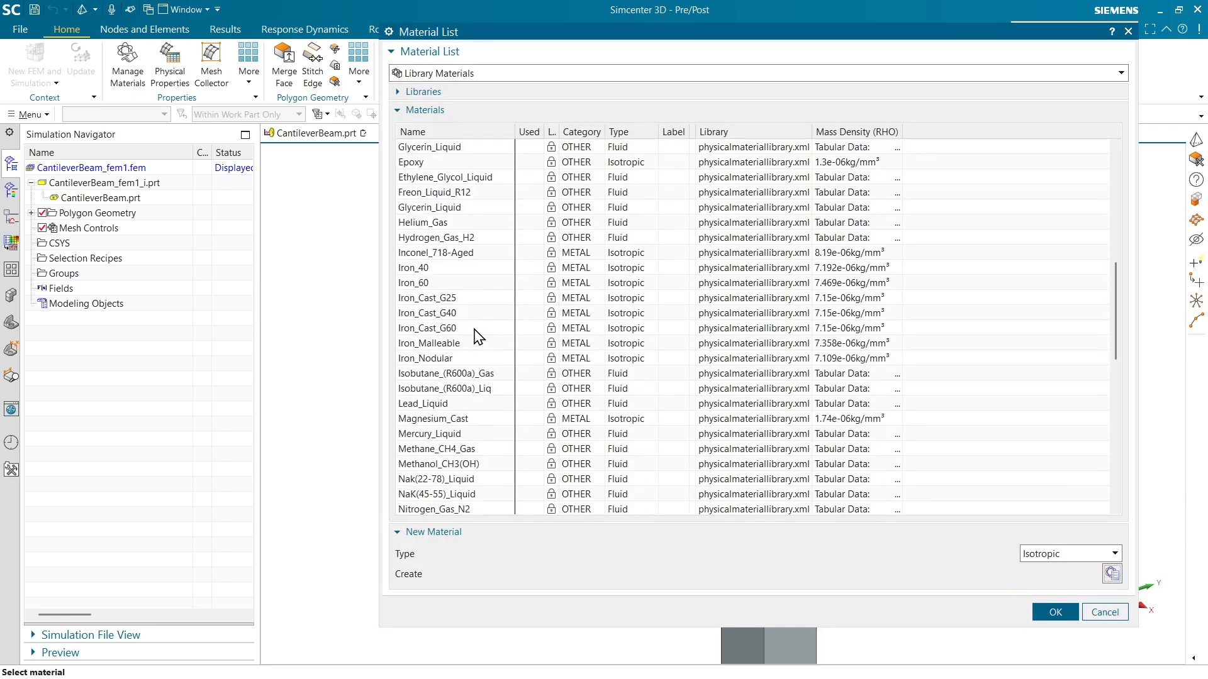
pyautogui.click(1055, 612)
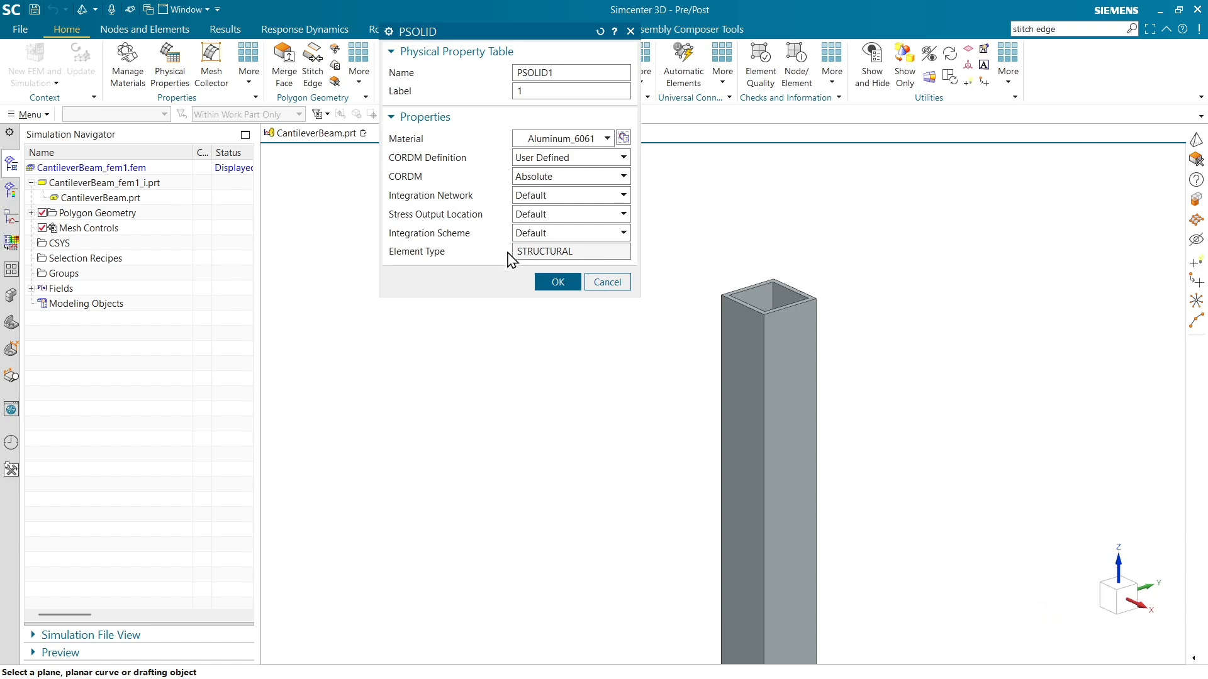
pyautogui.click(557, 283)
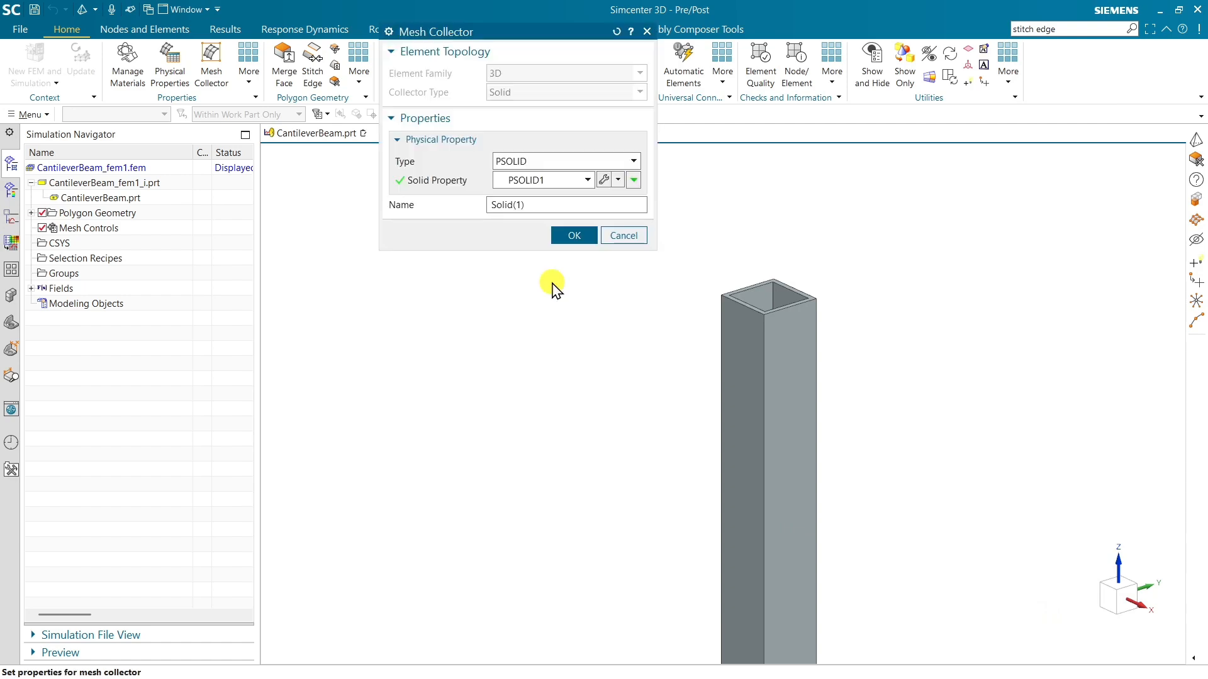
# Name the mesh collector AluminiumBeam and generate the beam's 3D tetrahedral mesh in it.
pyautogui.tripleClick(517, 205)
pyautogui.write('AluminiumBeam')
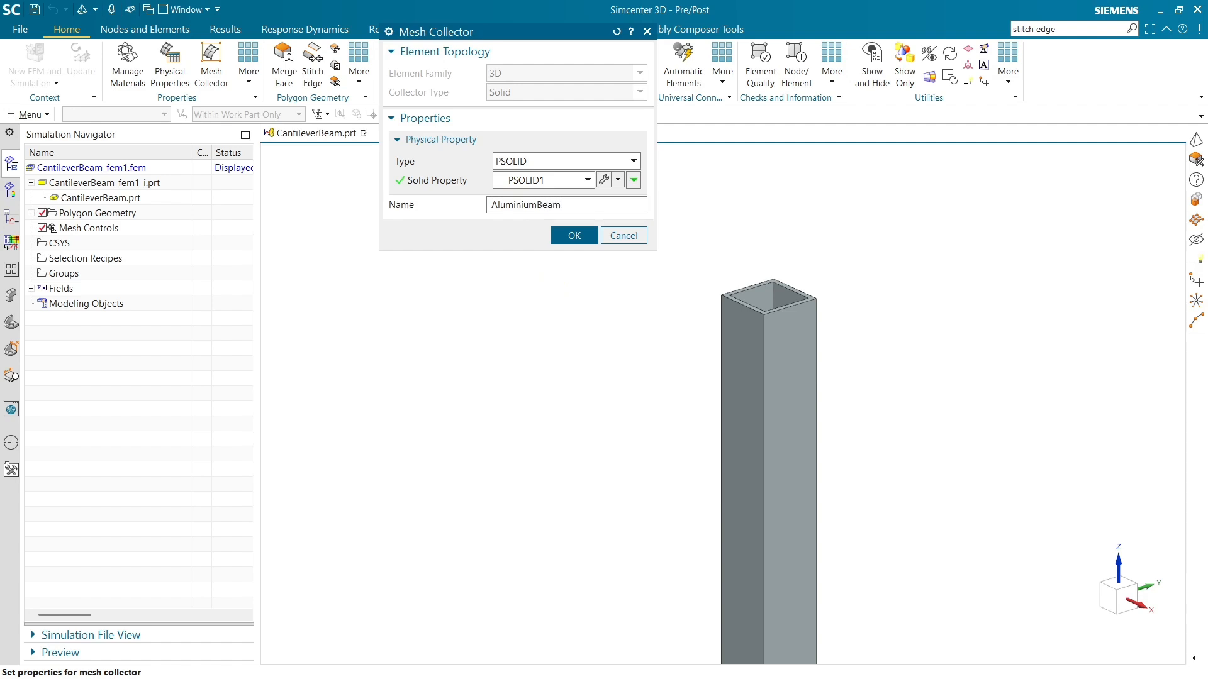
pyautogui.click(573, 236)
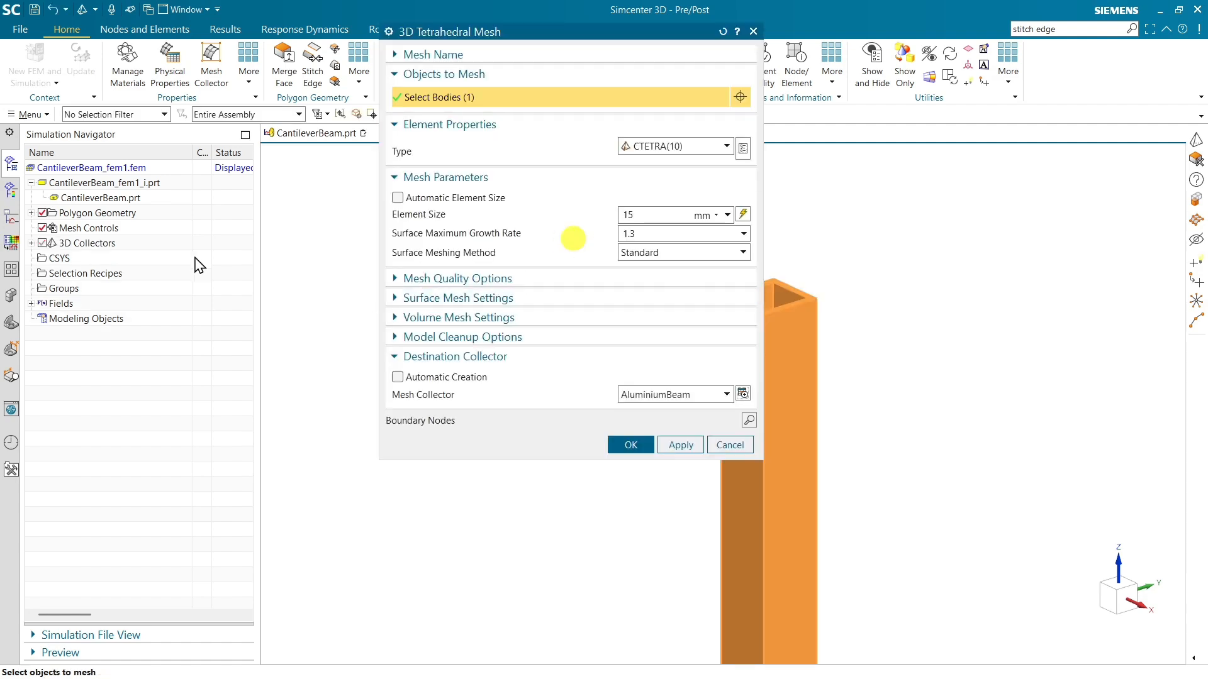
pyautogui.click(620, 448)
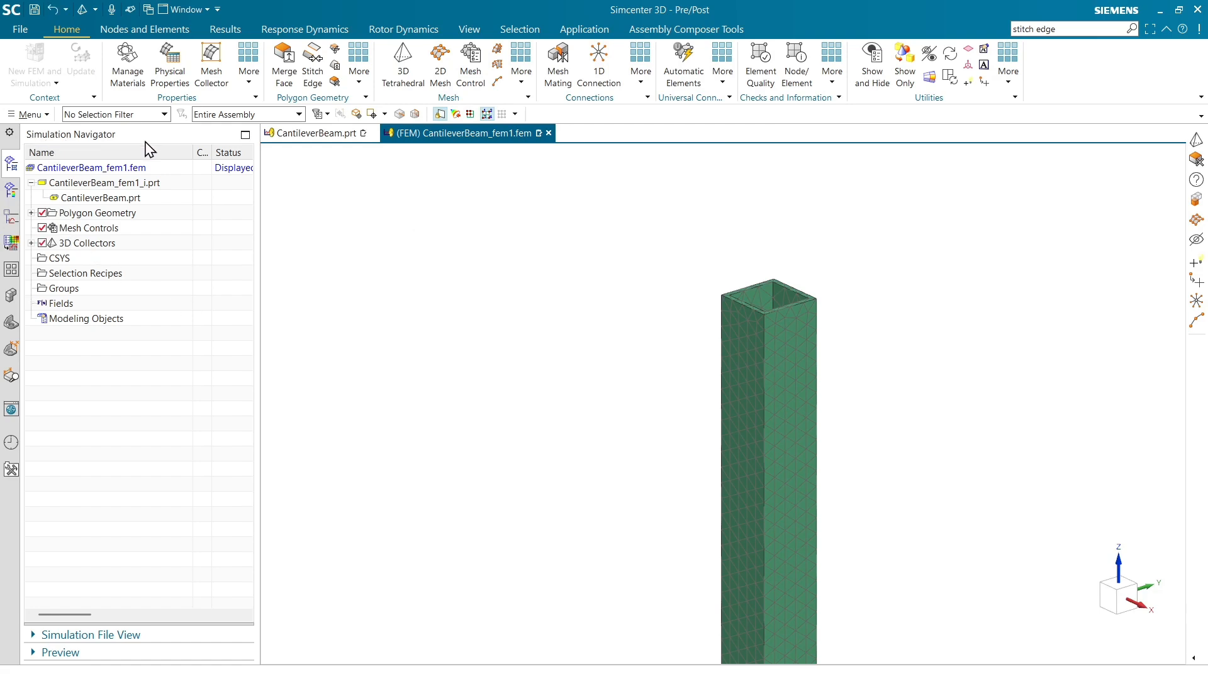
# Inspect the AluminiumBeam collector's properties and highlight its 3D mesh on the whole beam.
pyautogui.click(31, 243)
pyautogui.click(113, 258)
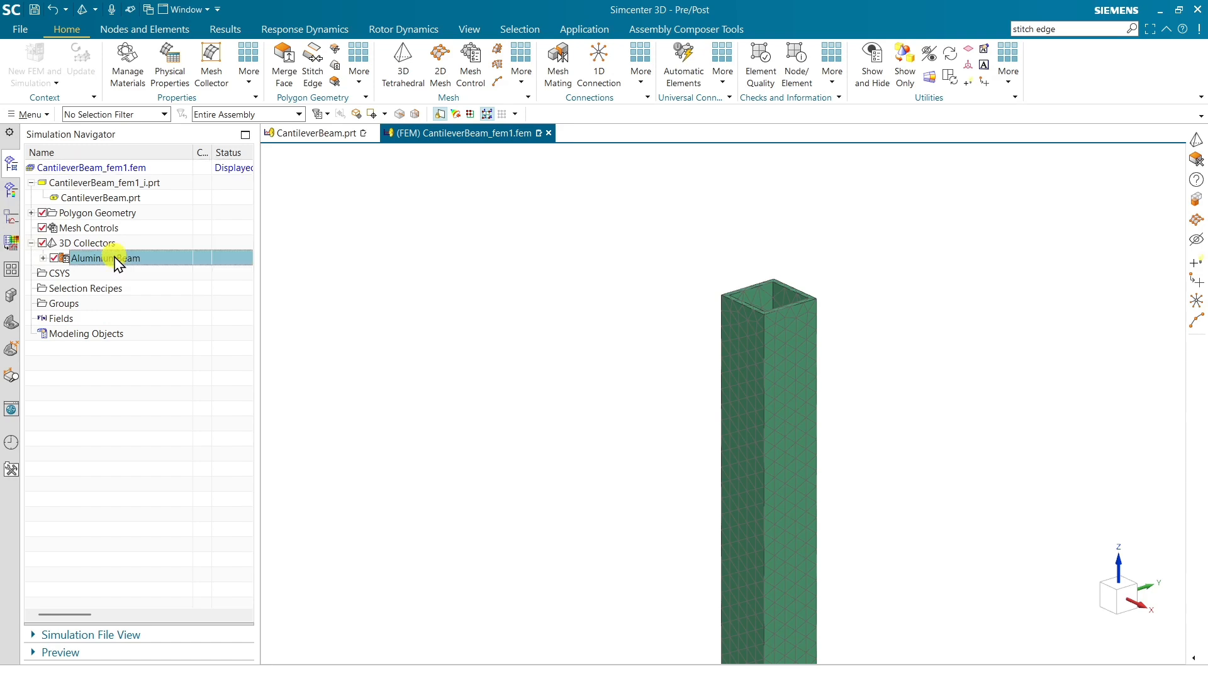
pyautogui.doubleClick(115, 260)
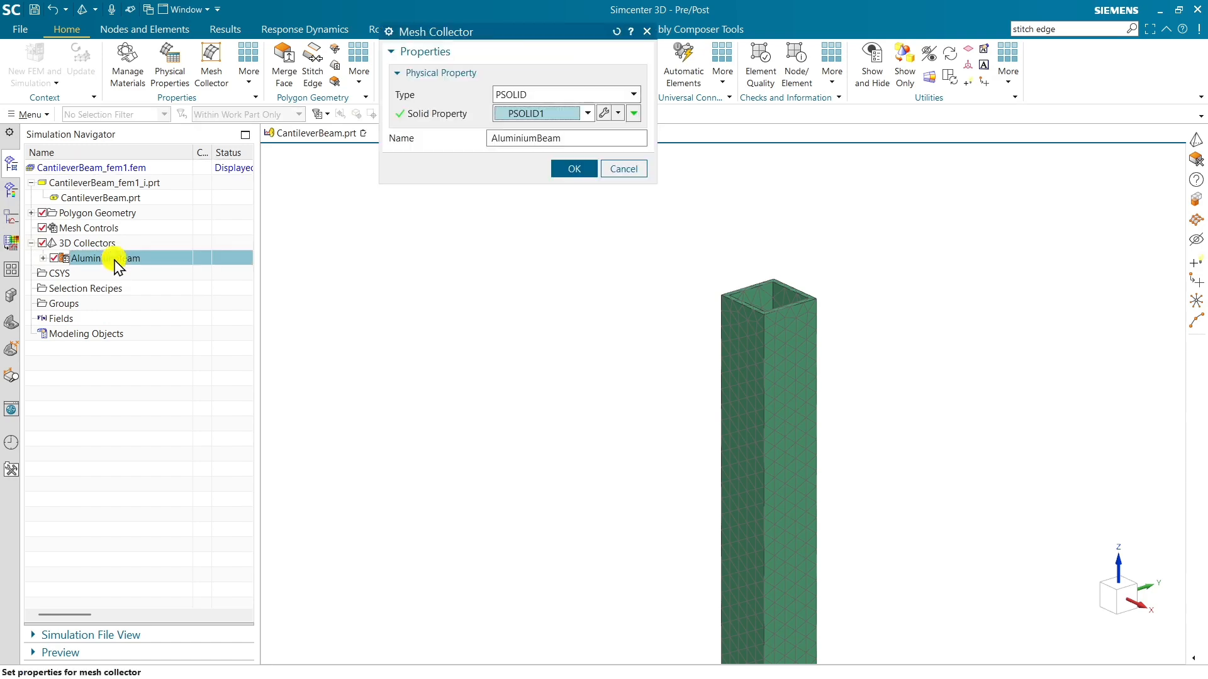
pyautogui.click(620, 168)
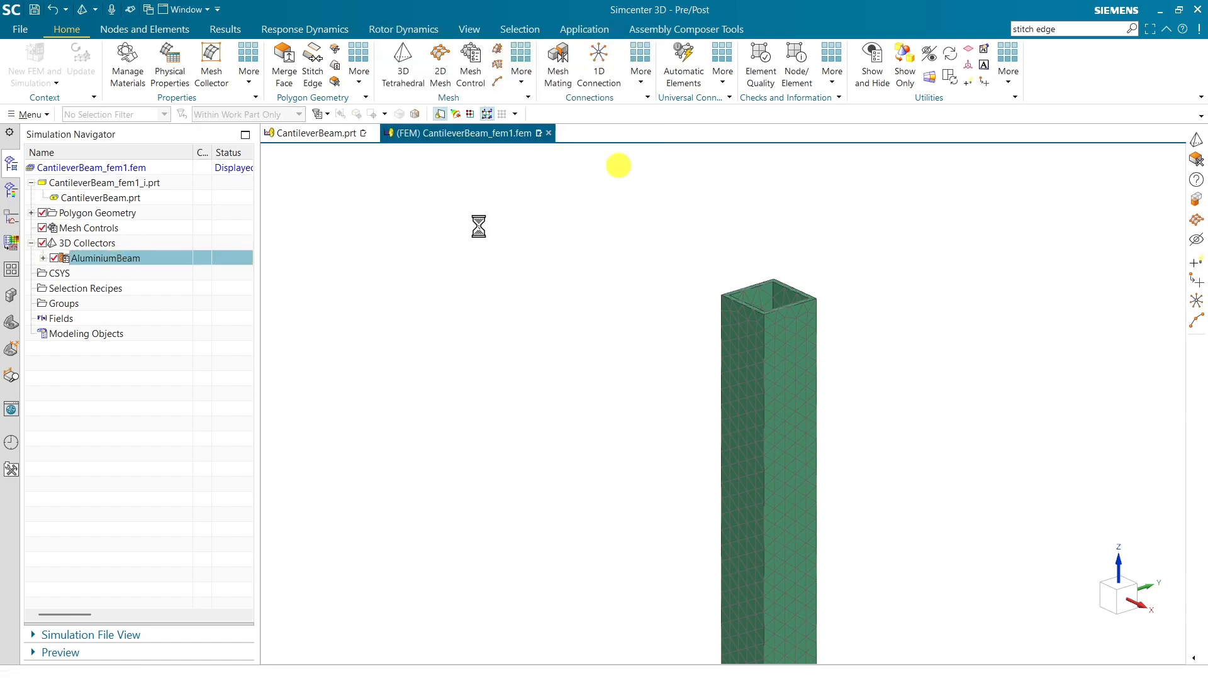
pyautogui.click(43, 258)
pyautogui.click(116, 274)
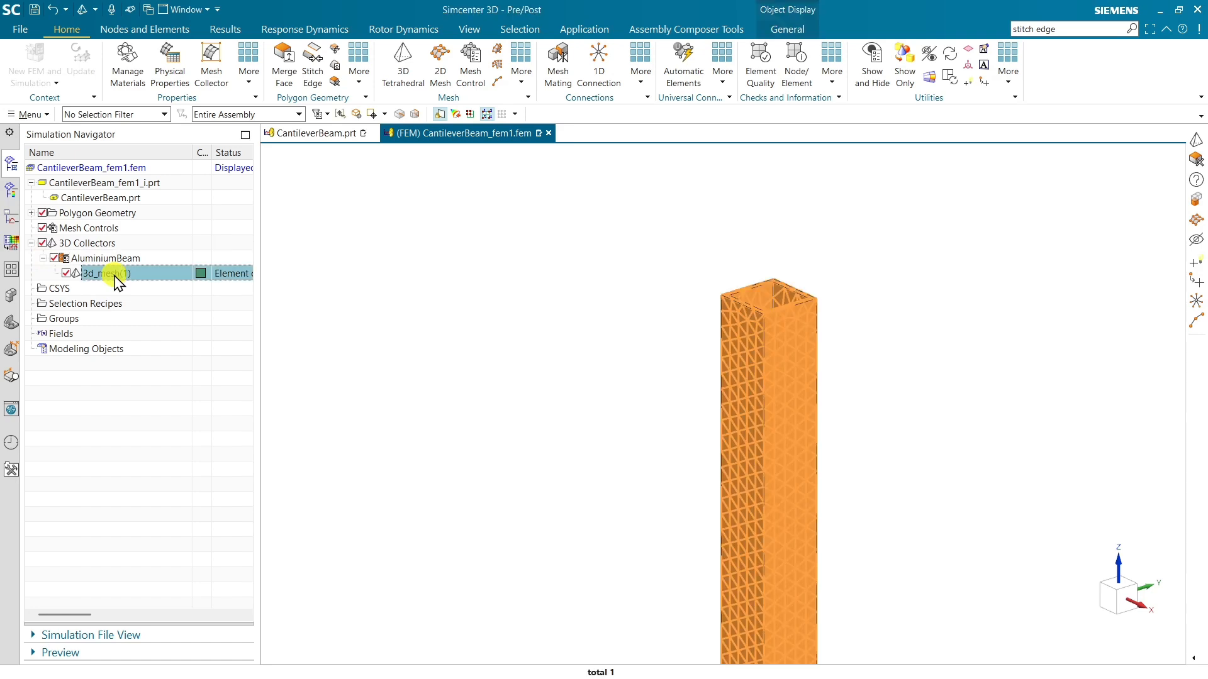
pyautogui.scroll(-5, 555, 264)
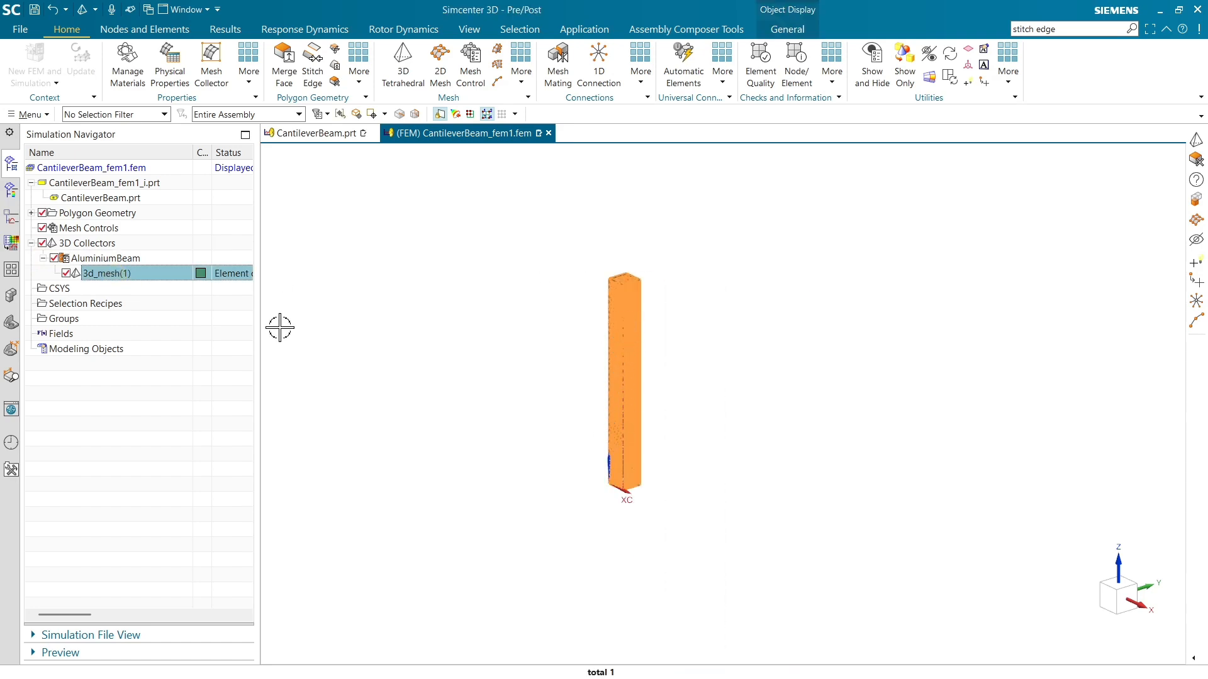
pyautogui.press('Escape')
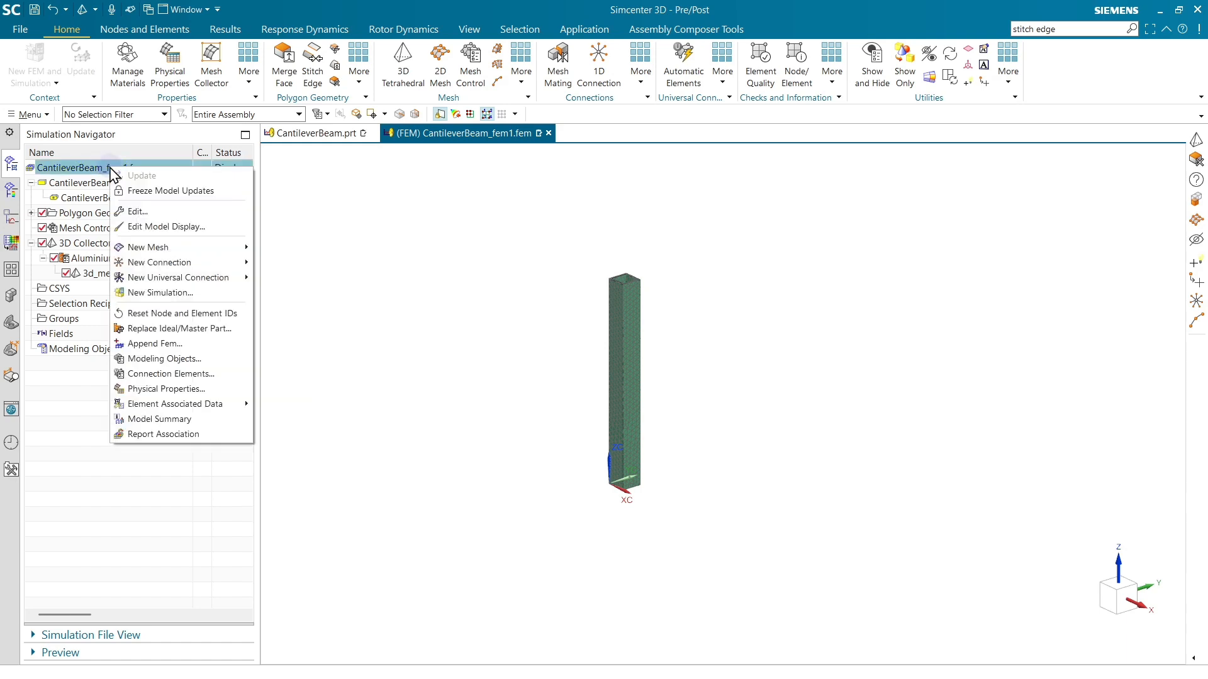
# Create a simulation file CantileverBeam_fem1_sim1.sim from the FEM using the Simcenter Nastran template.
pyautogui.click(151, 293)
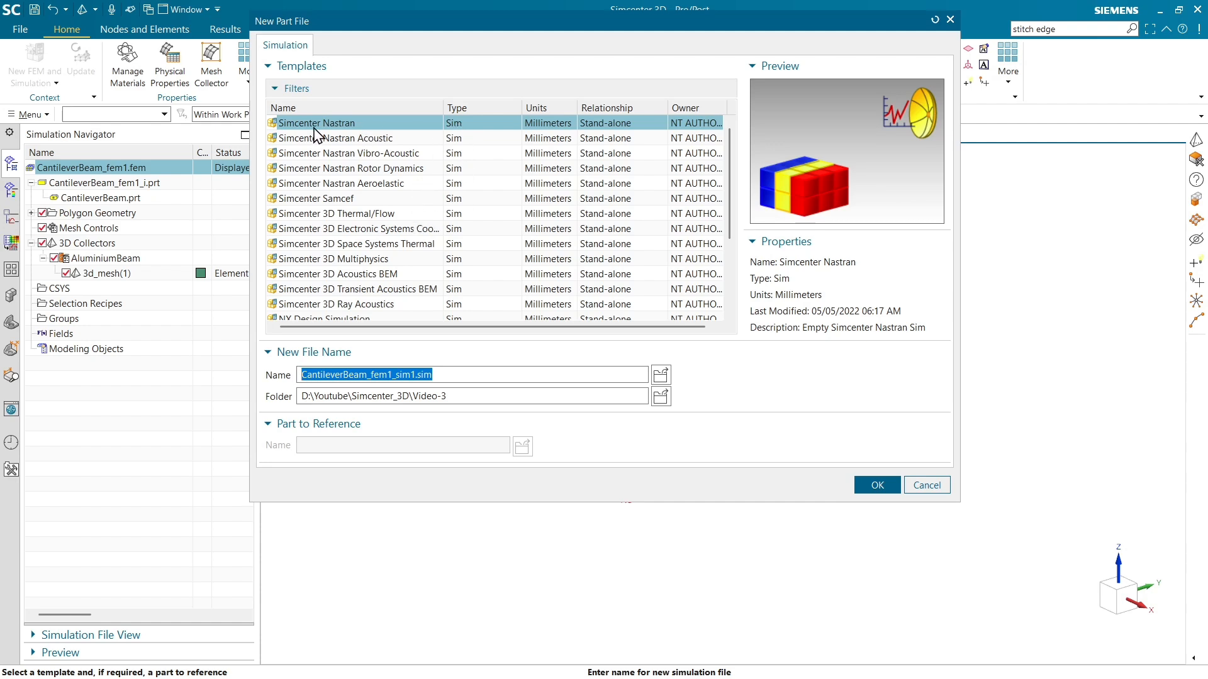
pyautogui.click(344, 125)
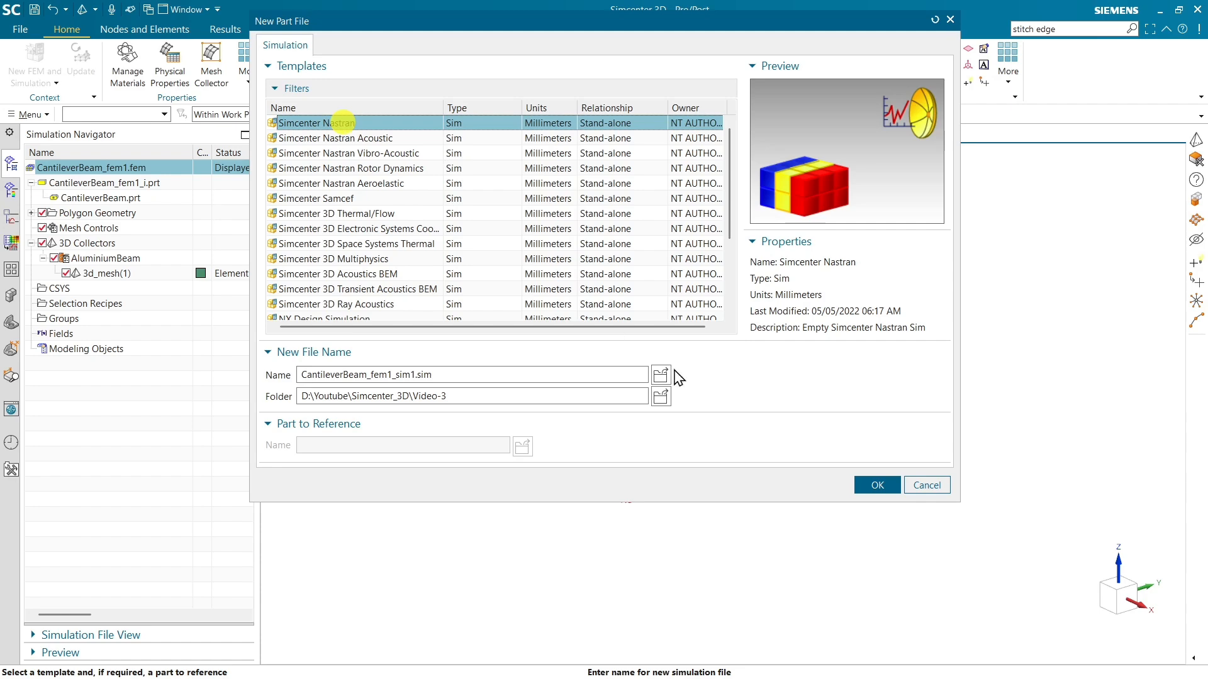
pyautogui.click(878, 485)
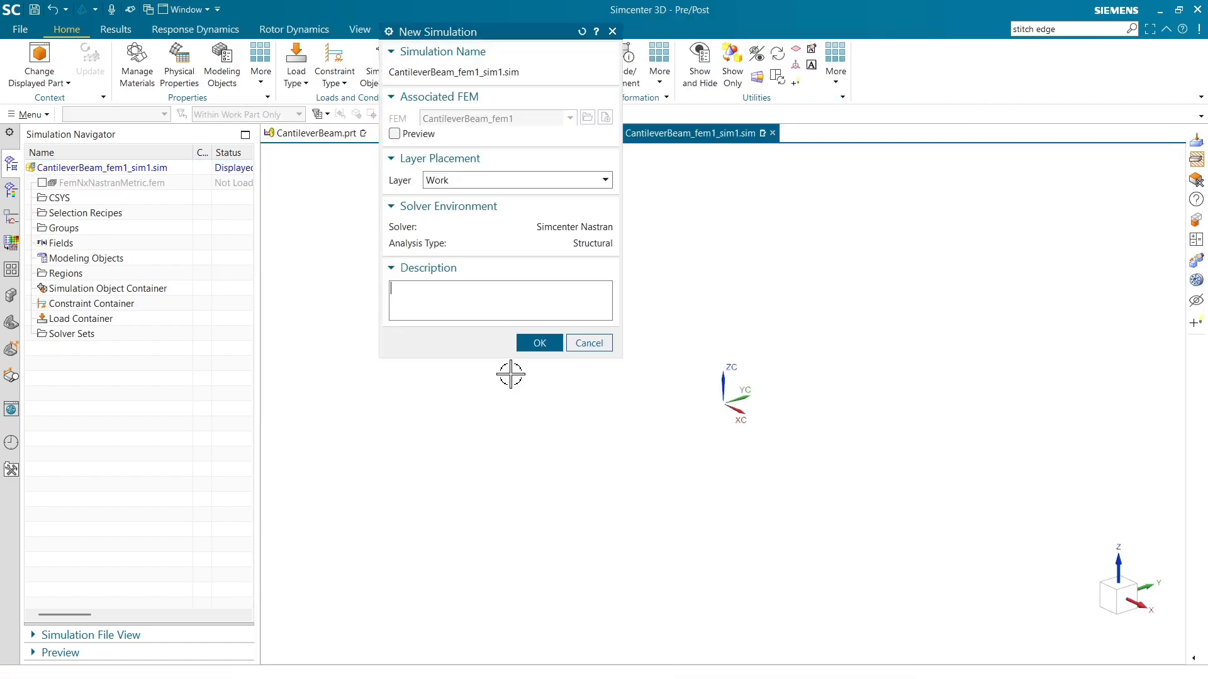
pyautogui.click(538, 344)
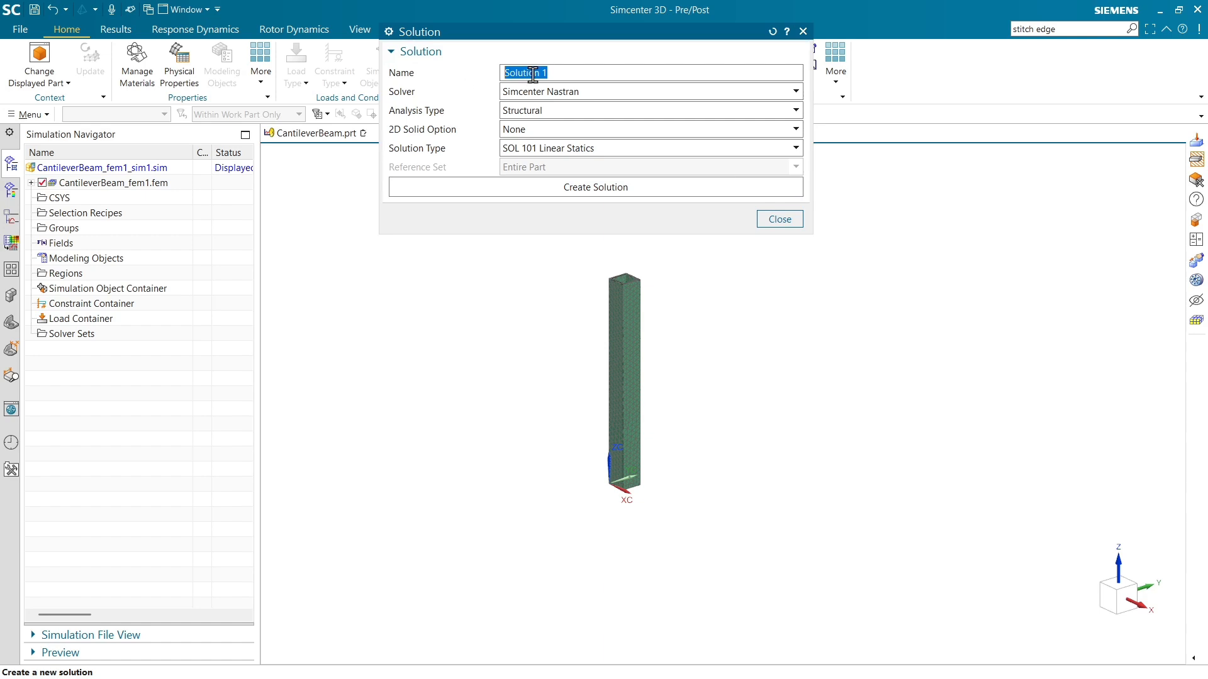
# Create a solution named Beam3D with the Simcenter Nastran solver, Structural analysis and SOL 101 Linear Statics, keeping the default solution settings.
pyautogui.write('Beam3D')
pyautogui.click(554, 92)
pyautogui.click(553, 91)
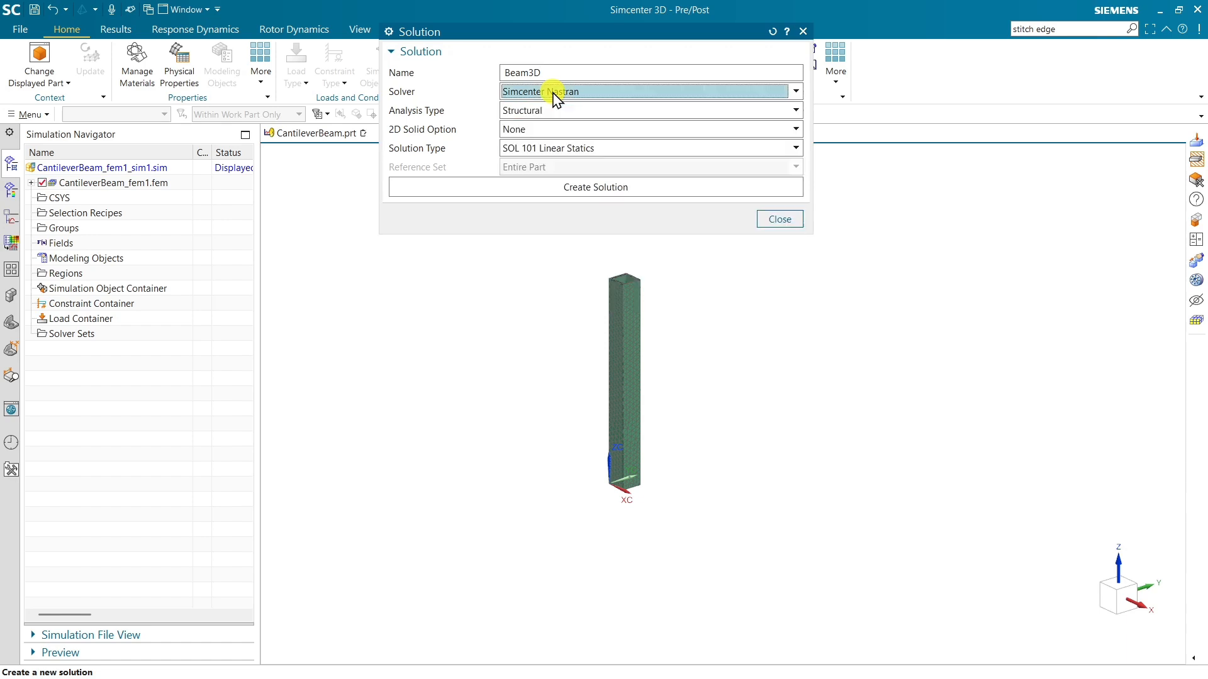
pyautogui.click(558, 111)
pyautogui.click(558, 111)
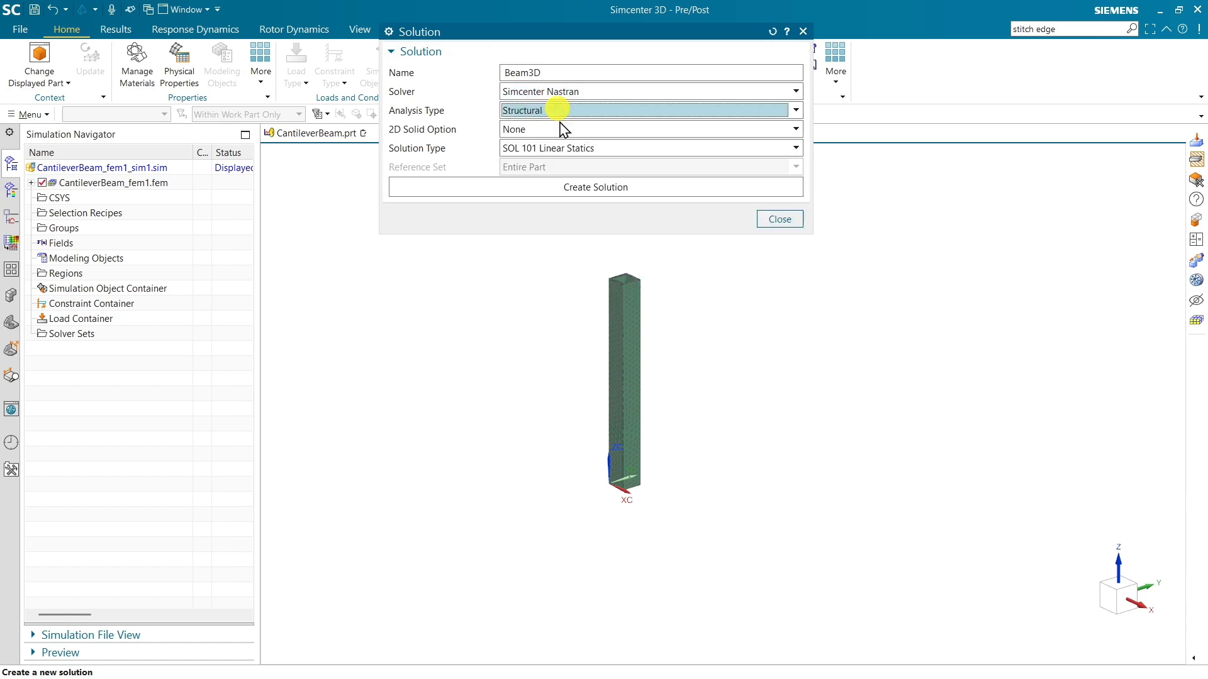
pyautogui.click(566, 149)
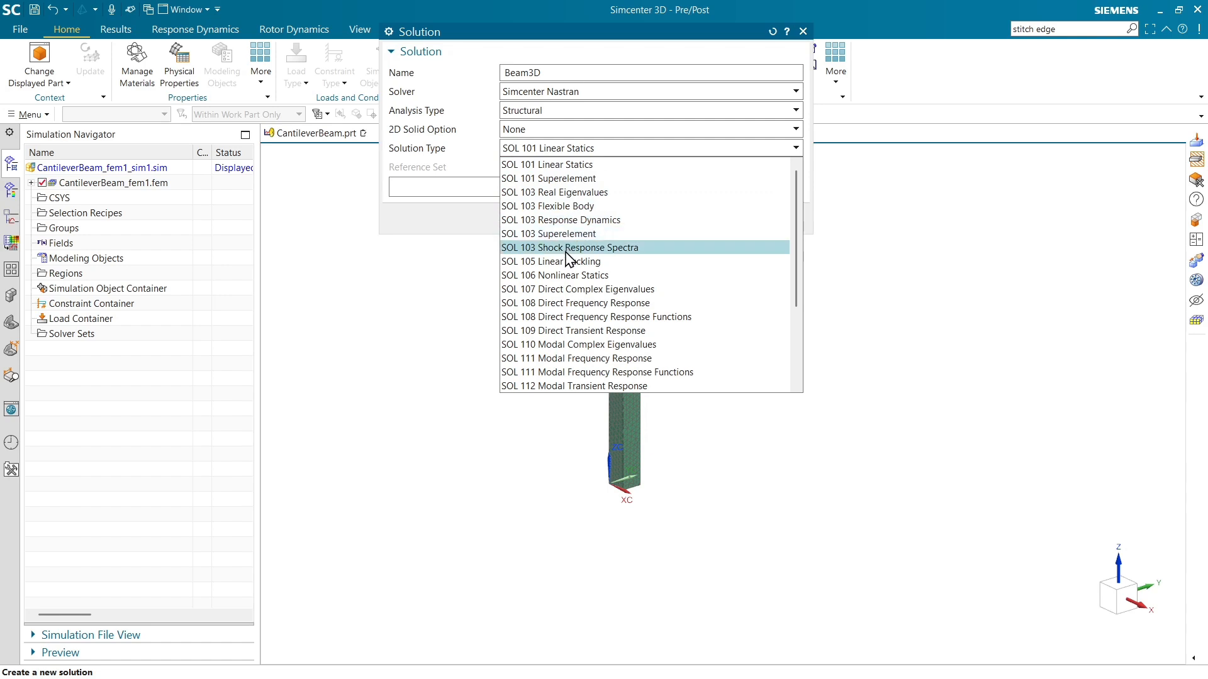
pyautogui.click(462, 218)
pyautogui.click(603, 189)
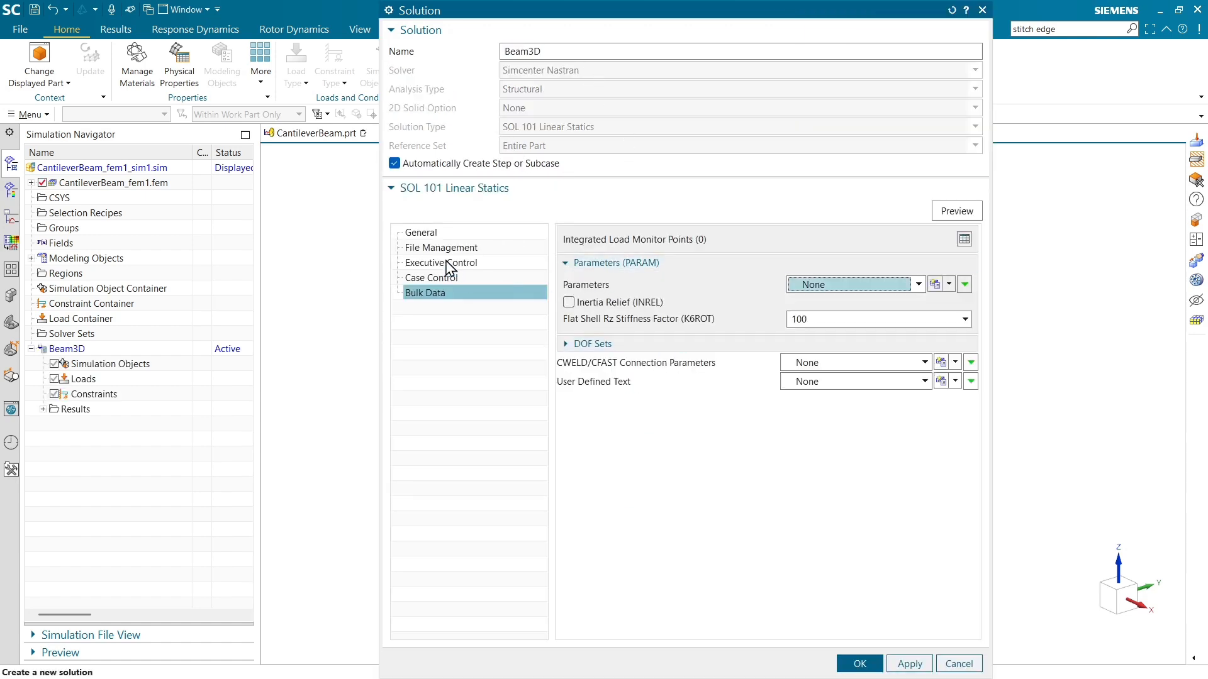
pyautogui.click(441, 232)
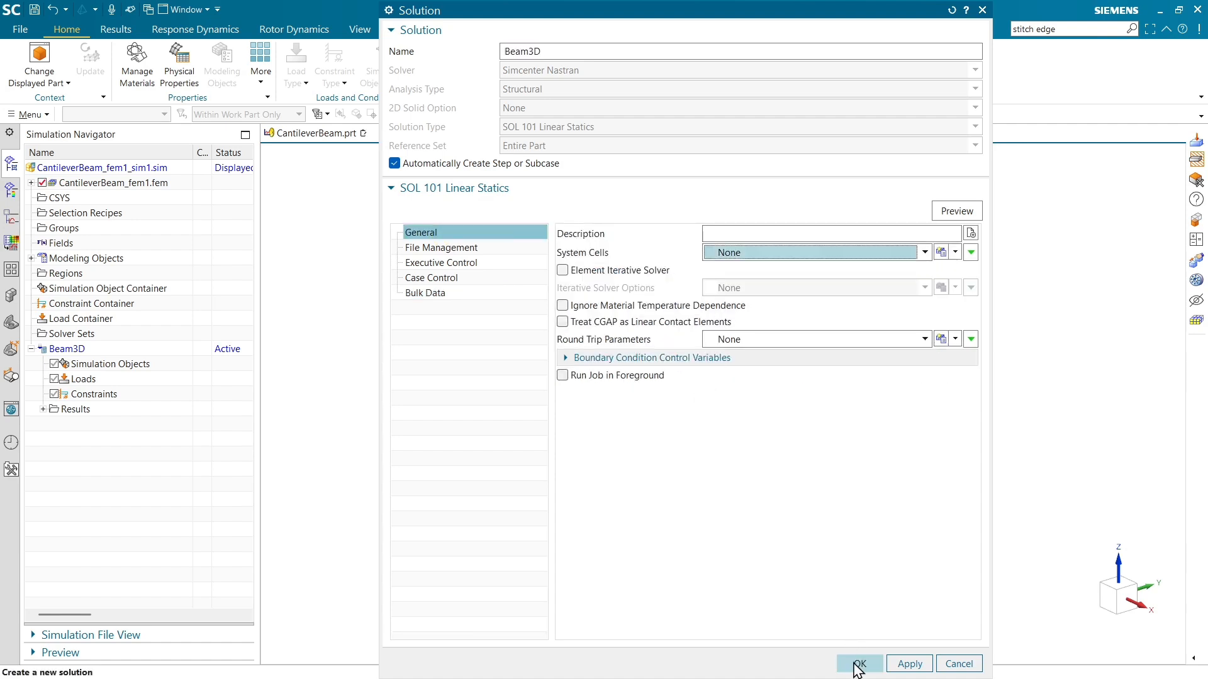
pyautogui.click(858, 664)
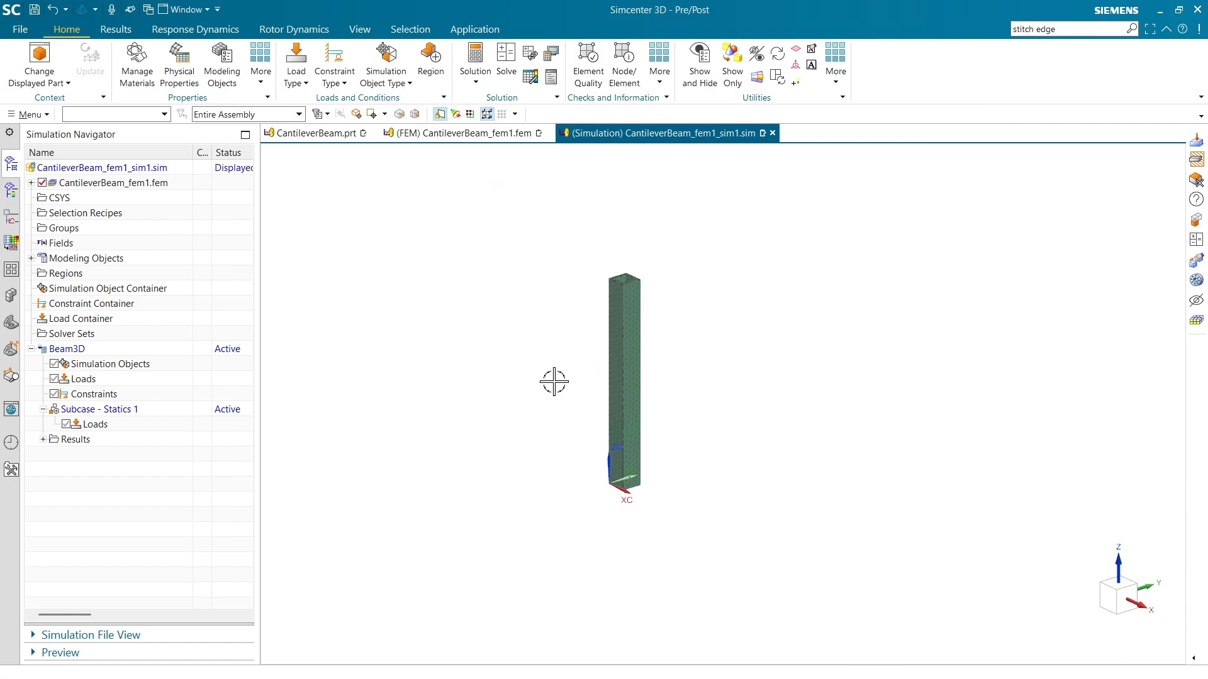
# Apply a fixed constraint to the hollow square end face of the beam at the coordinate origin.
pyautogui.moveTo(554, 382); pyautogui.dragTo(583, 157, button='middle')
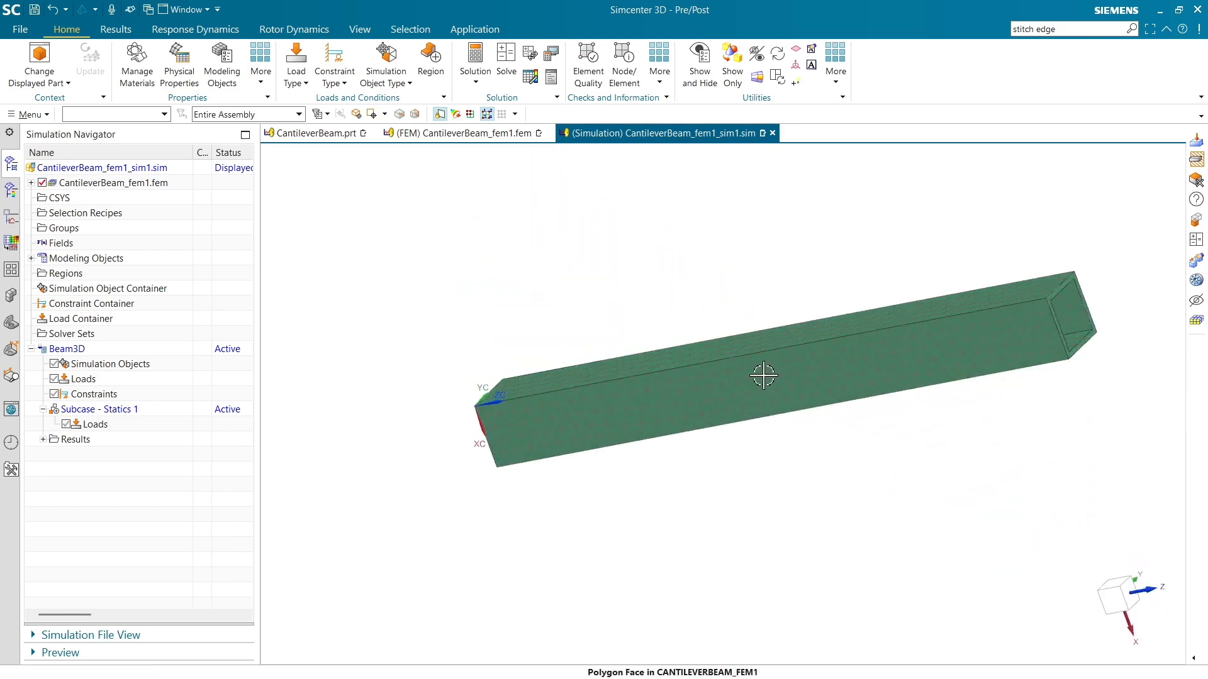
pyautogui.moveTo(763, 375); pyautogui.dragTo(471, 399, button='middle')
pyautogui.scroll(5, 472, 319)
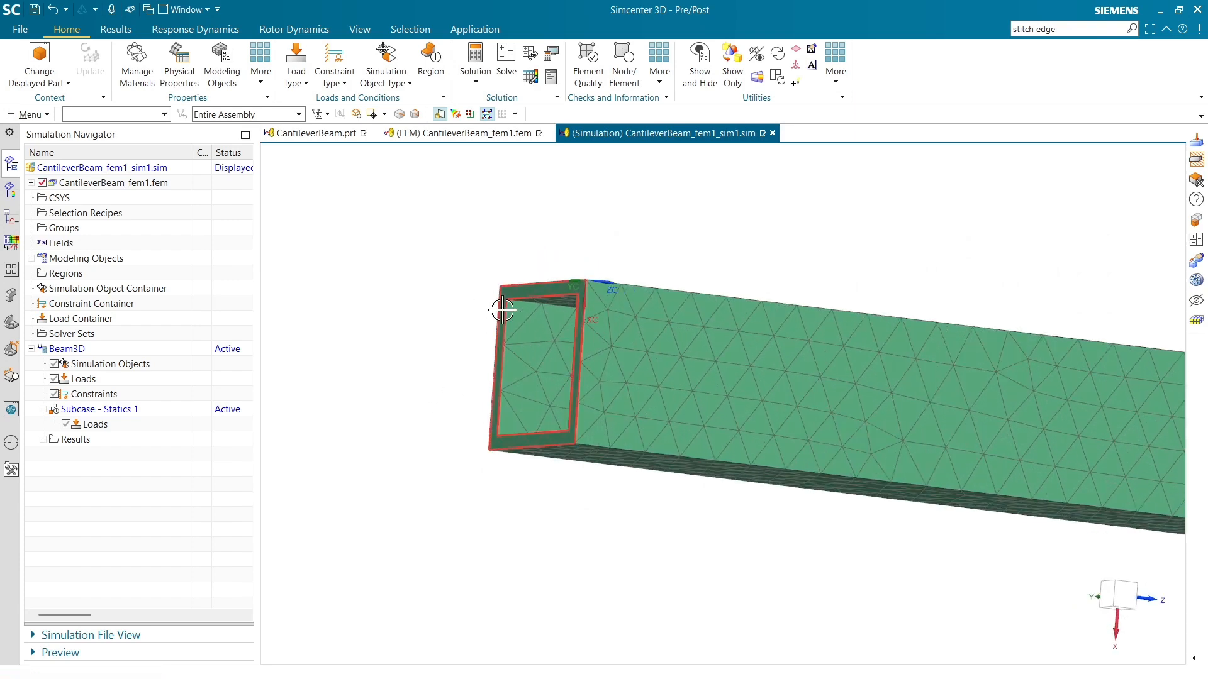
pyautogui.click(519, 292)
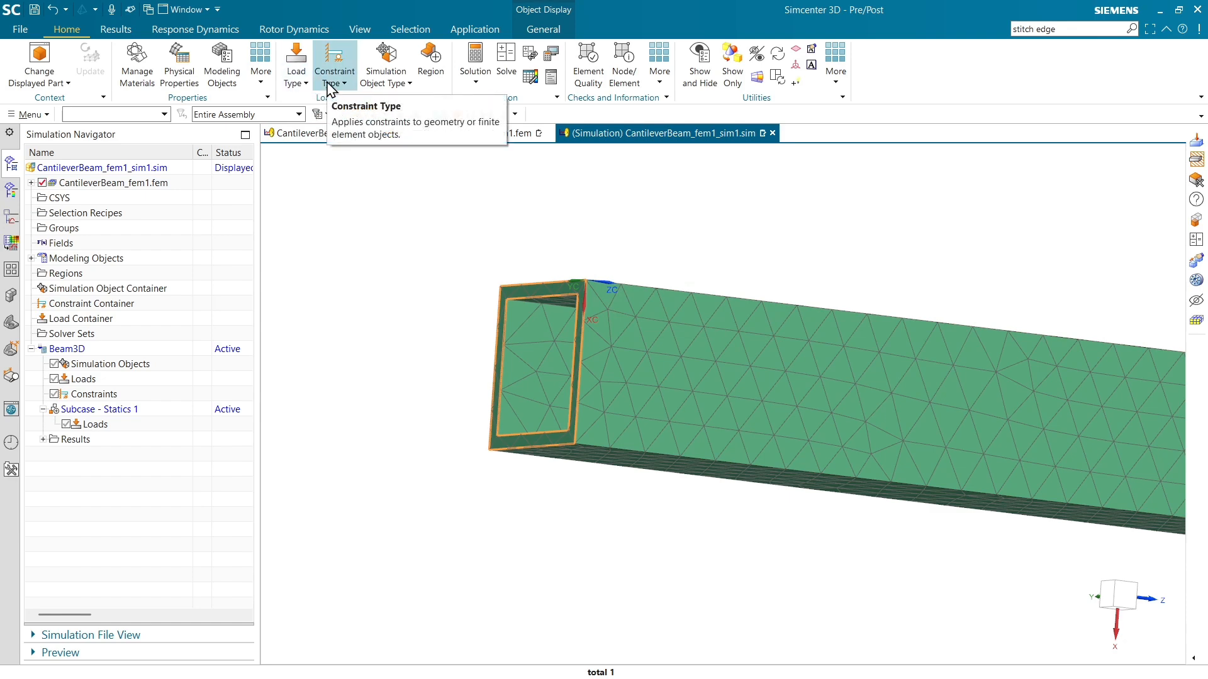
pyautogui.click(328, 88)
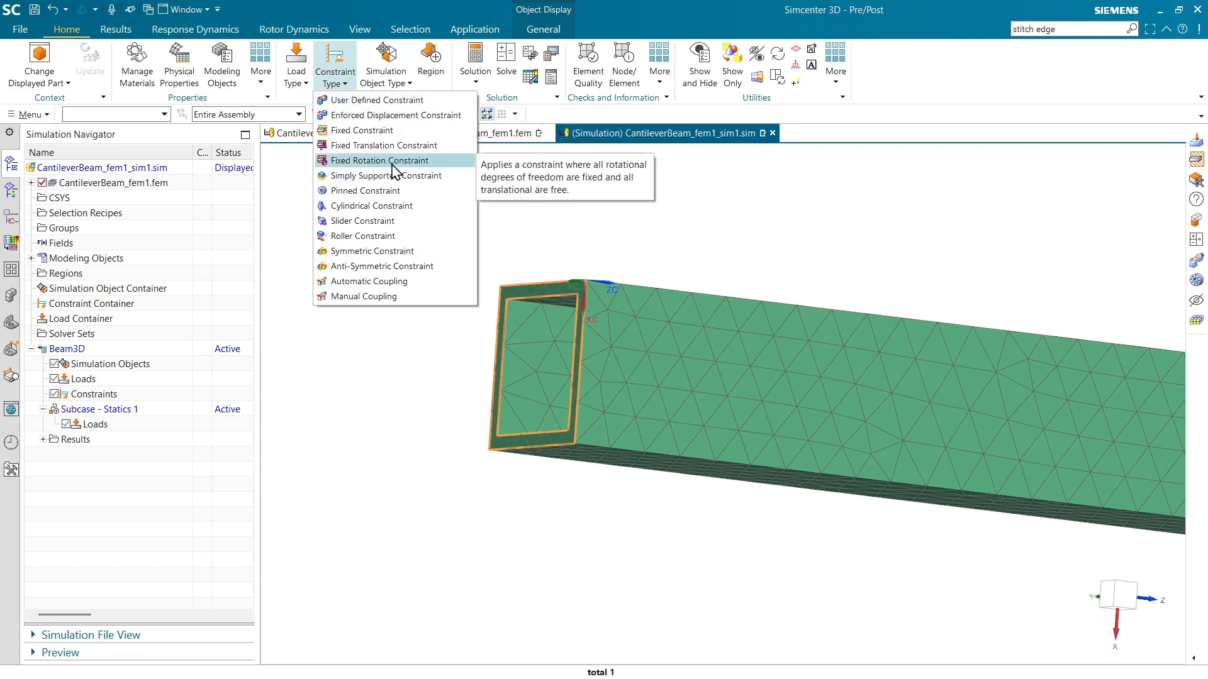
pyautogui.click(375, 130)
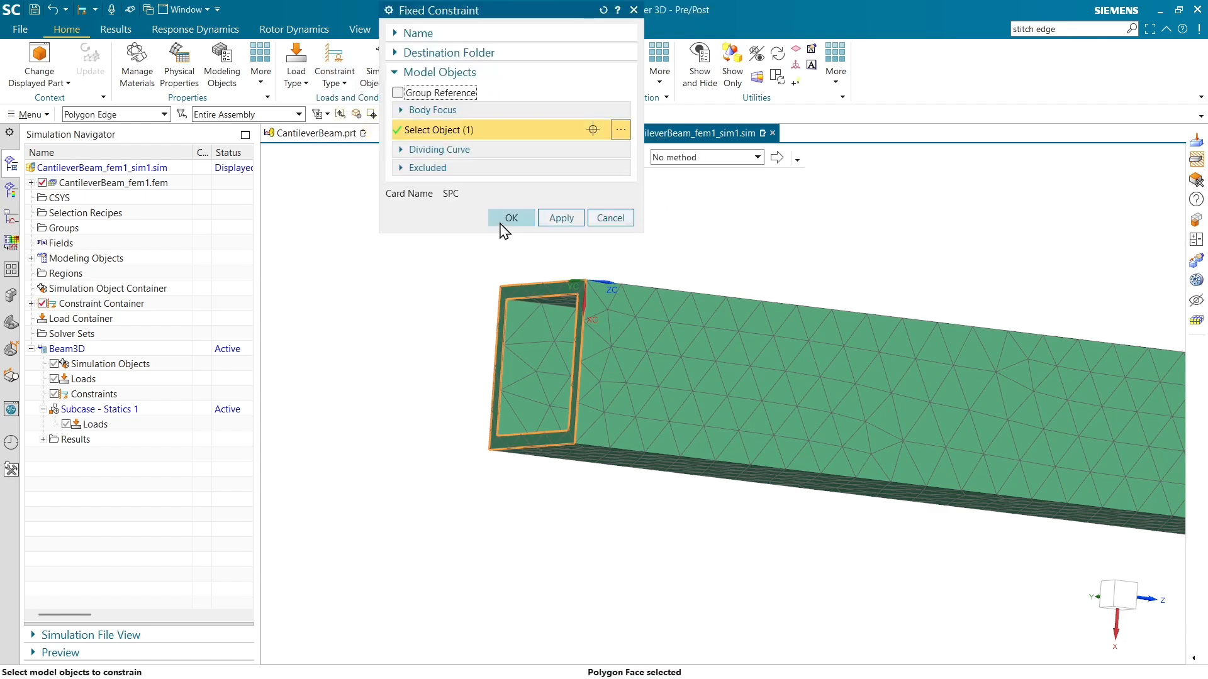
pyautogui.click(501, 221)
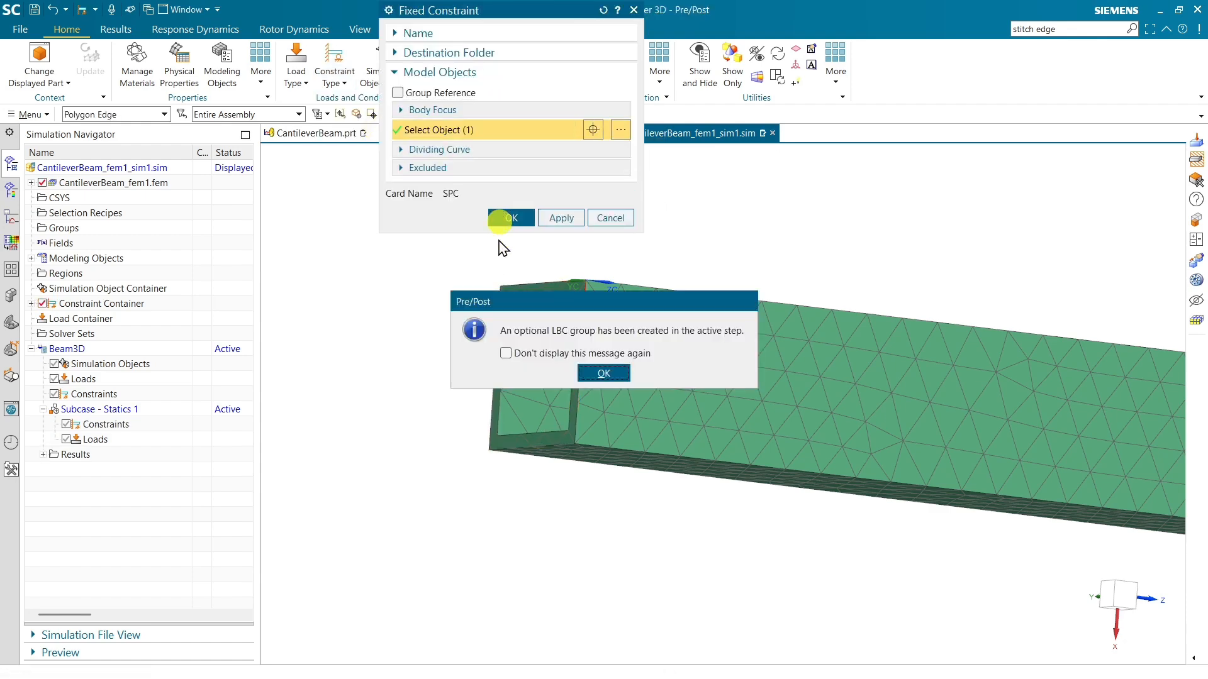
pyautogui.click(601, 376)
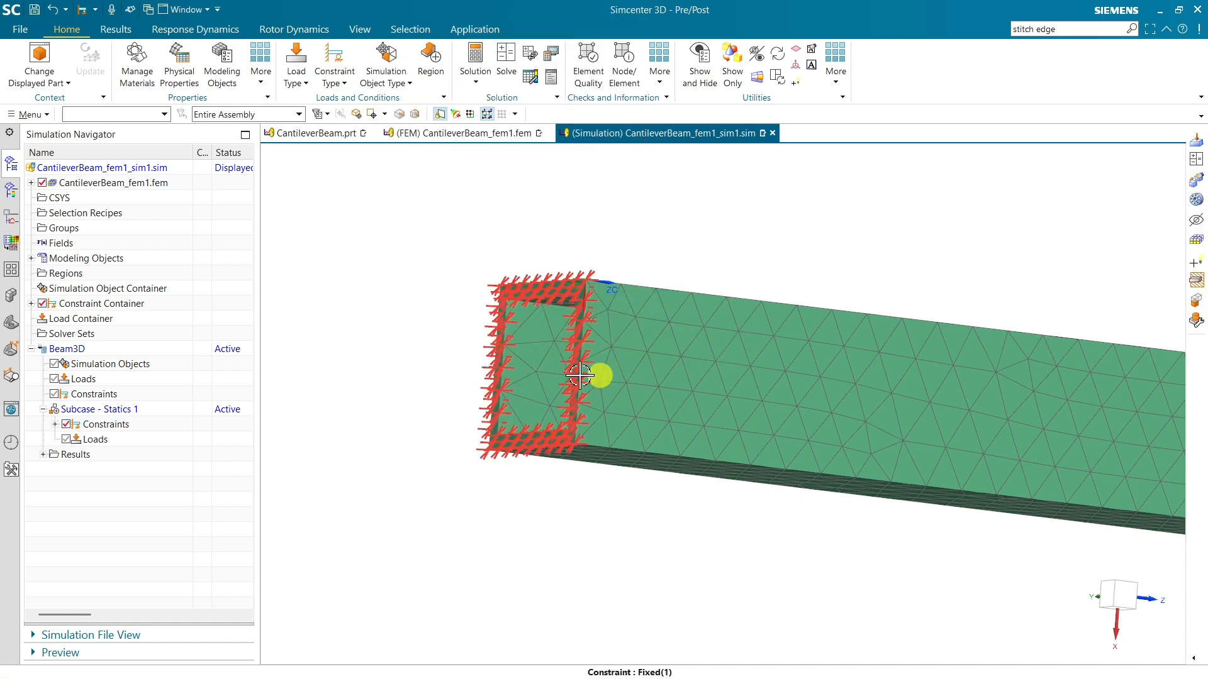
# Expand the constraints under Subcase - Statics 1 and highlight the fixed constraint on the beam.
pyautogui.click(127, 410)
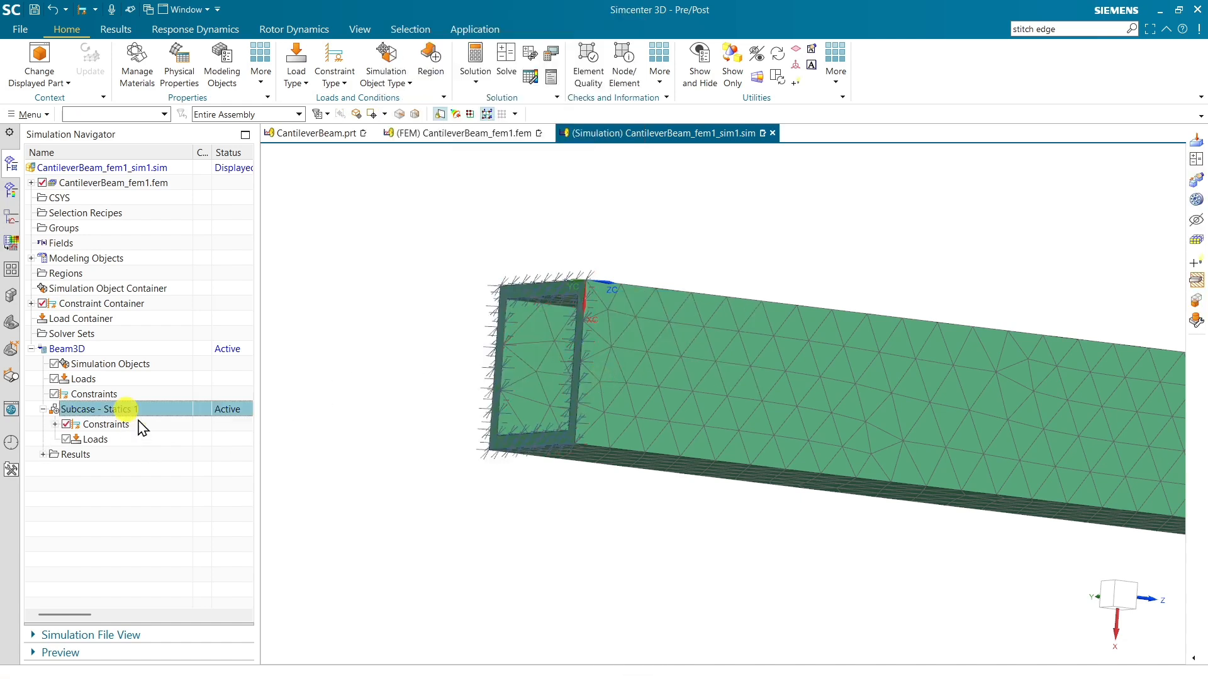
pyautogui.click(56, 424)
pyautogui.click(103, 440)
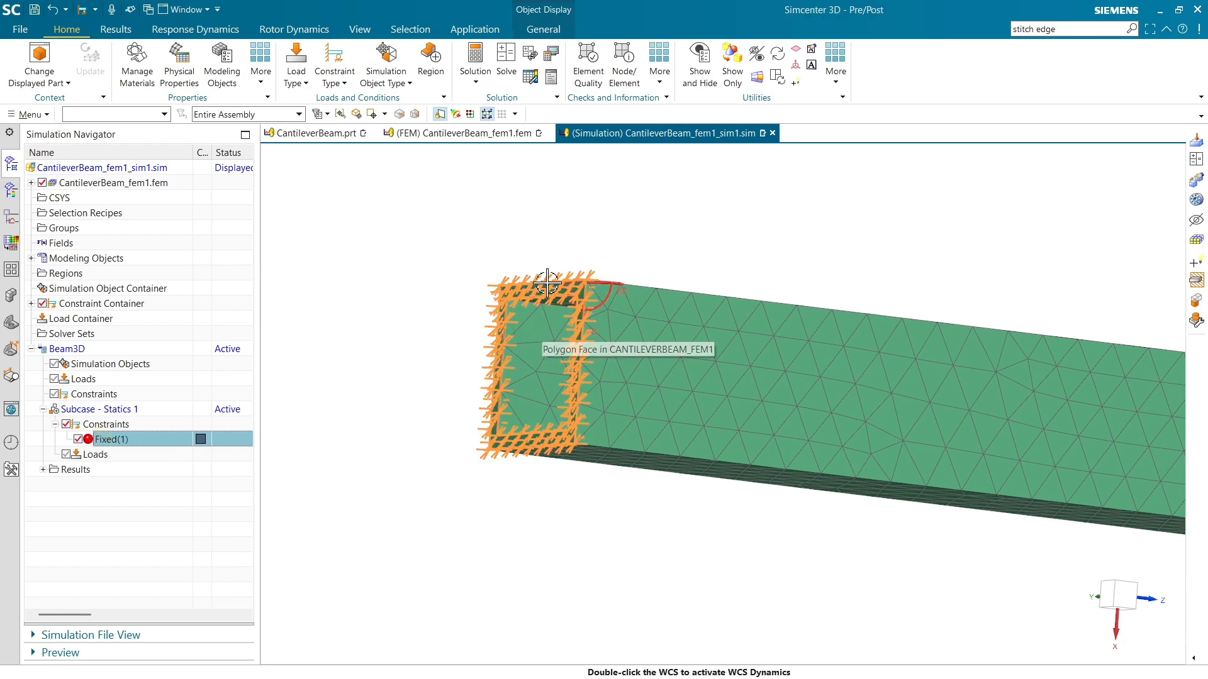
# Begin a magnitude-and-direction force load on the upper outer edge of the beam's free end.
pyautogui.scroll(-3, 448, 368)
pyautogui.moveTo(812, 428); pyautogui.dragTo(753, 429, button='middle')
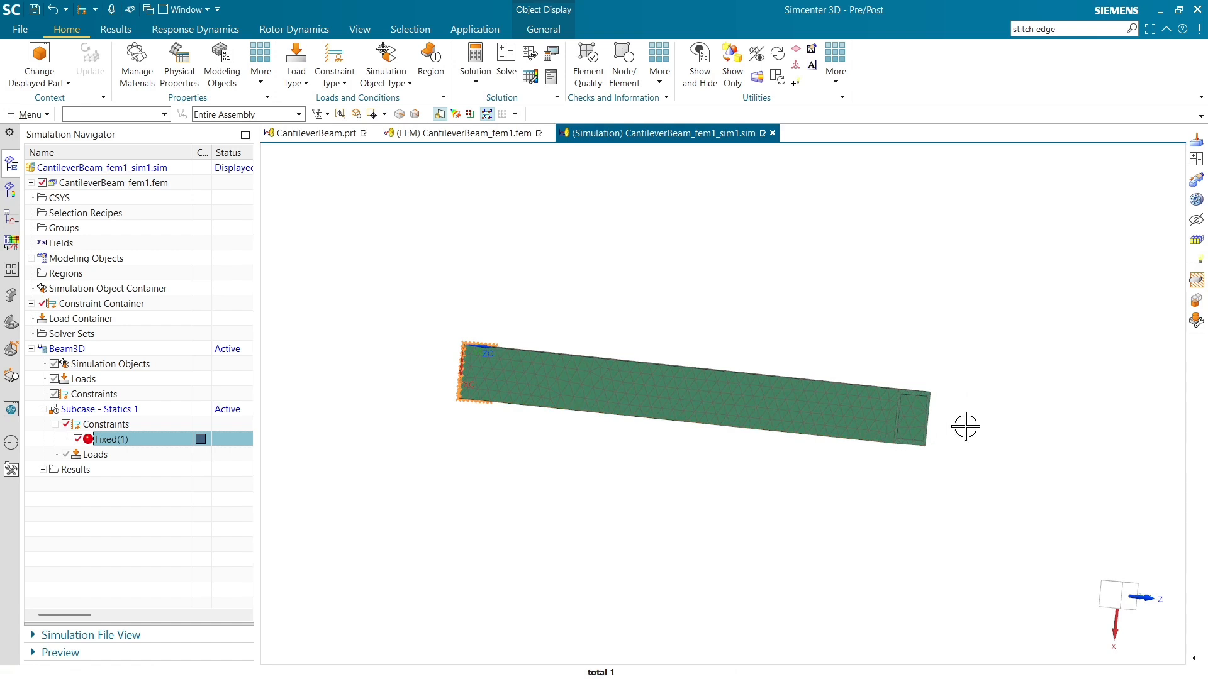
pyautogui.scroll(3, 963, 422)
pyautogui.moveTo(871, 366); pyautogui.dragTo(432, 364, button='middle')
pyautogui.scroll(3, 860, 399)
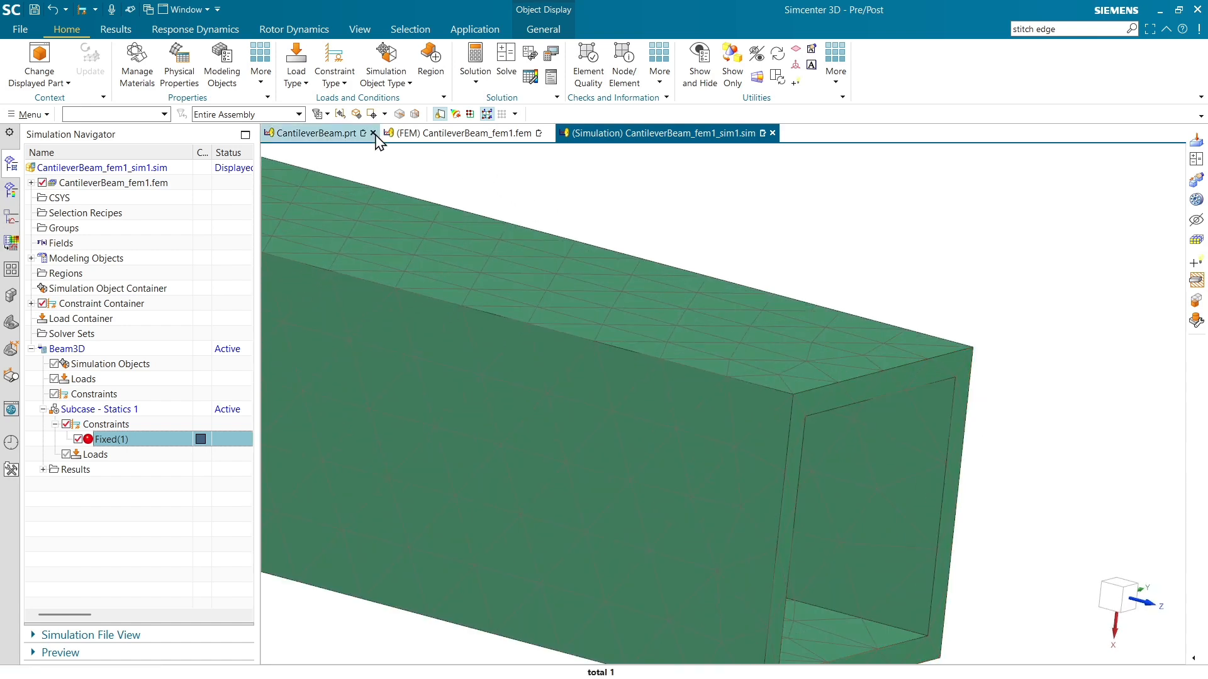
pyautogui.click(303, 85)
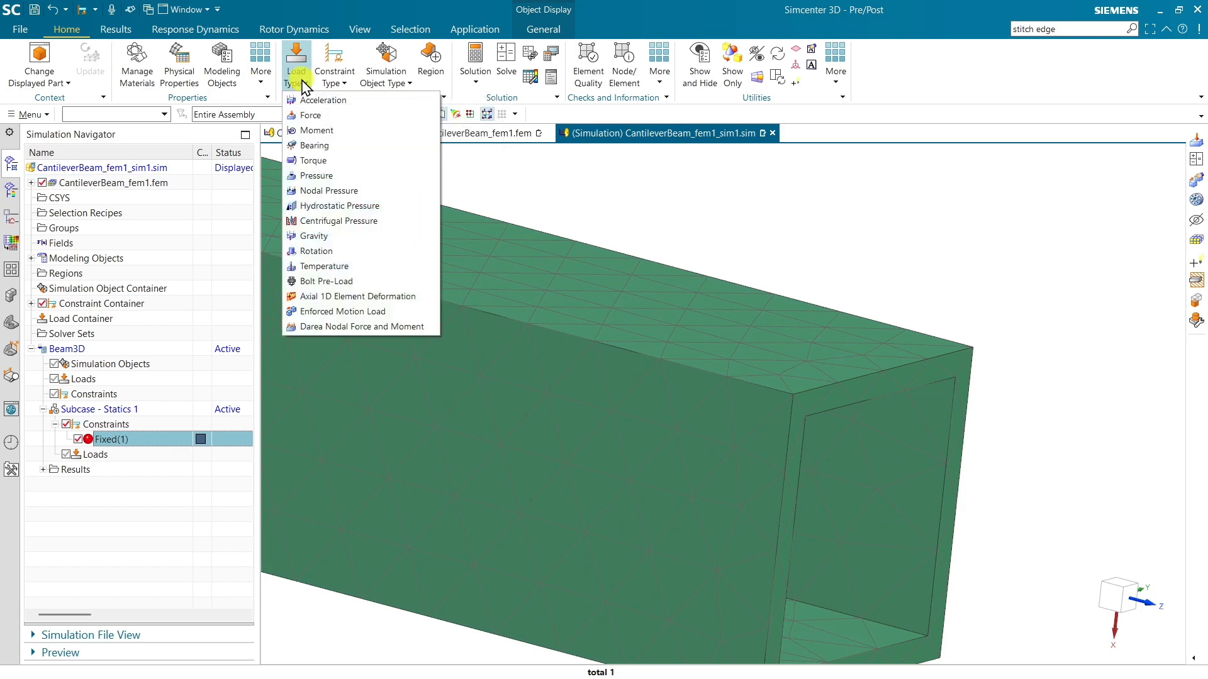
pyautogui.click(315, 117)
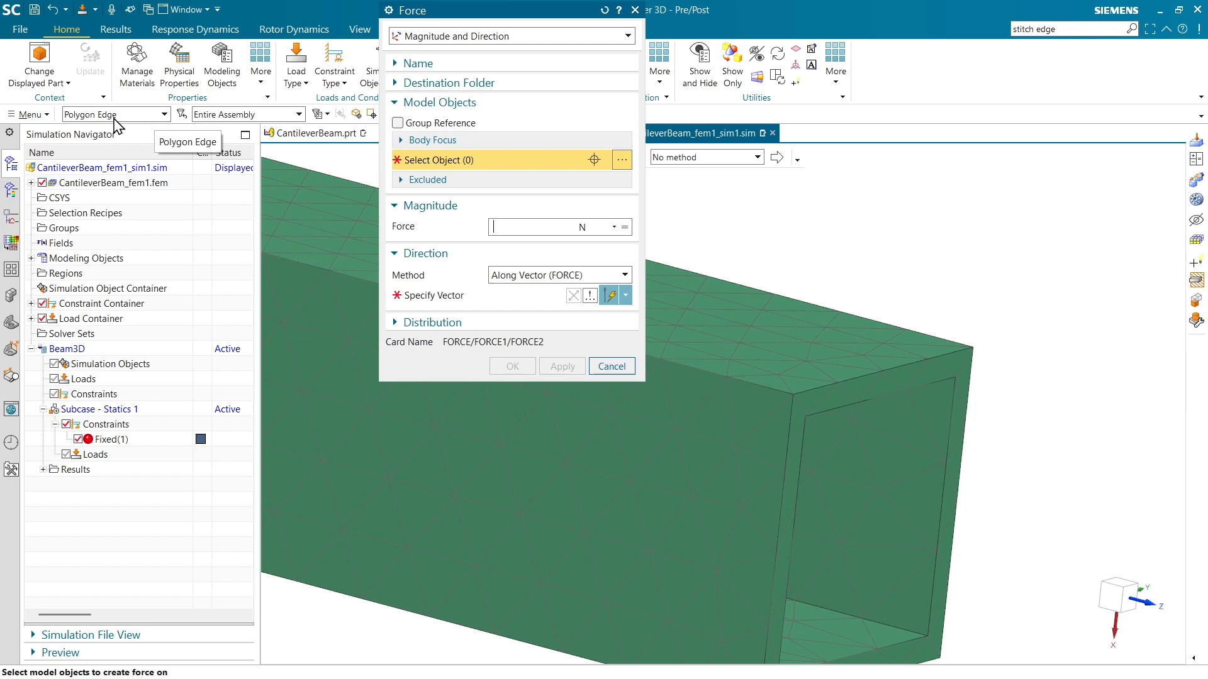
pyautogui.click(863, 378)
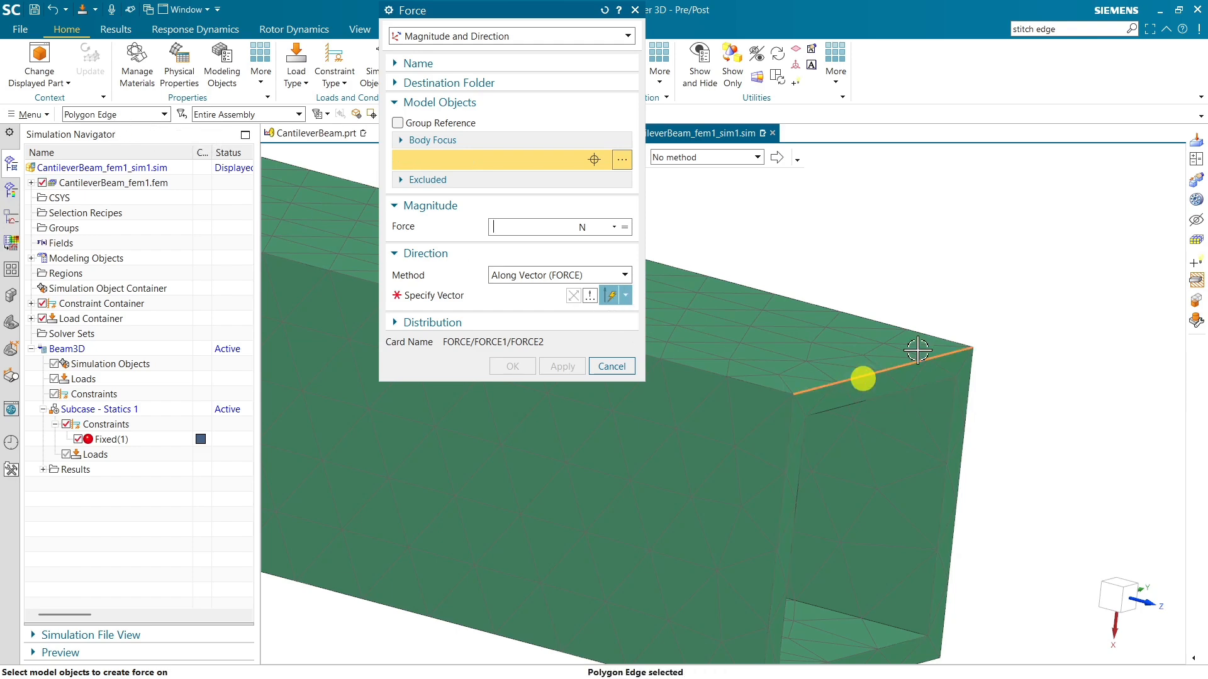
# Direct the force along the positive X-axis with a magnitude of 1000 N and create the load.
pyautogui.scroll(-3, 947, 251)
pyautogui.click(486, 306)
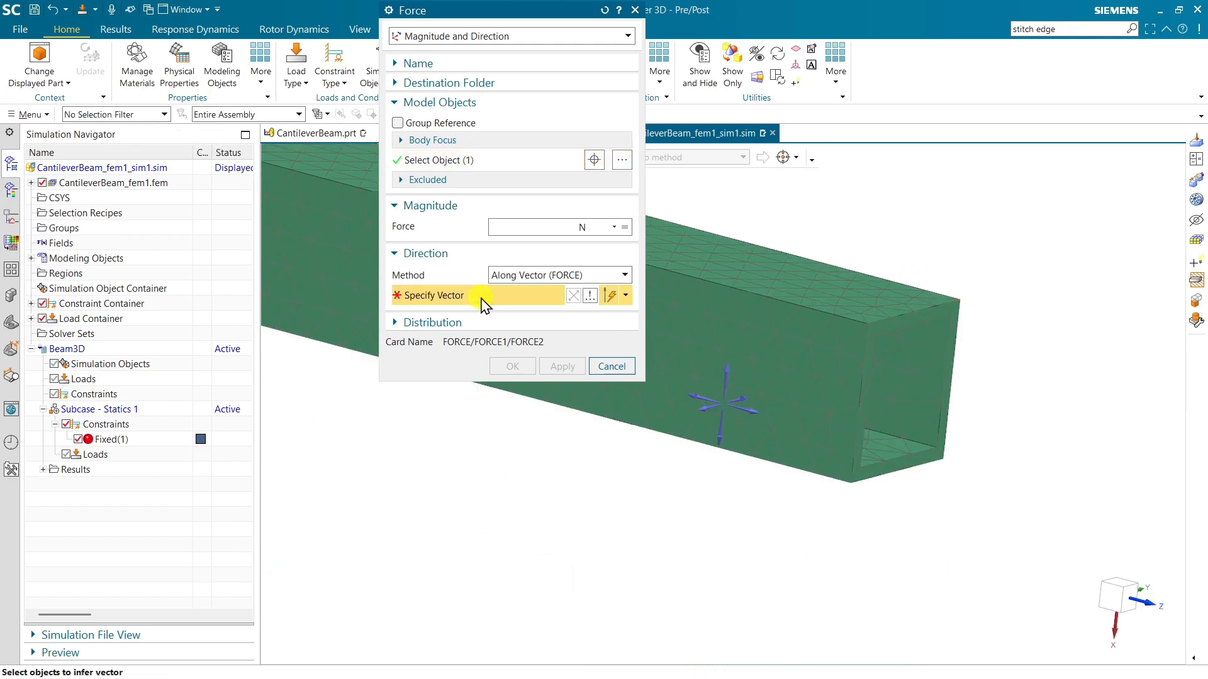
pyautogui.click(721, 444)
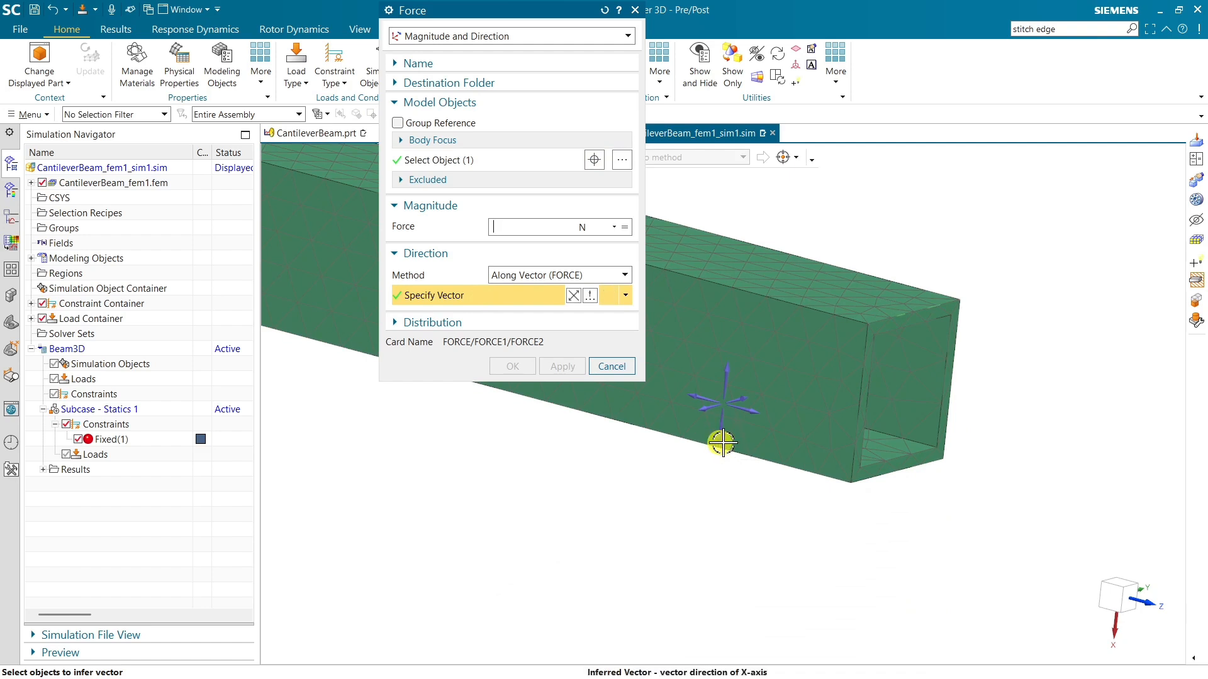
pyautogui.click(512, 226)
pyautogui.write('1000')
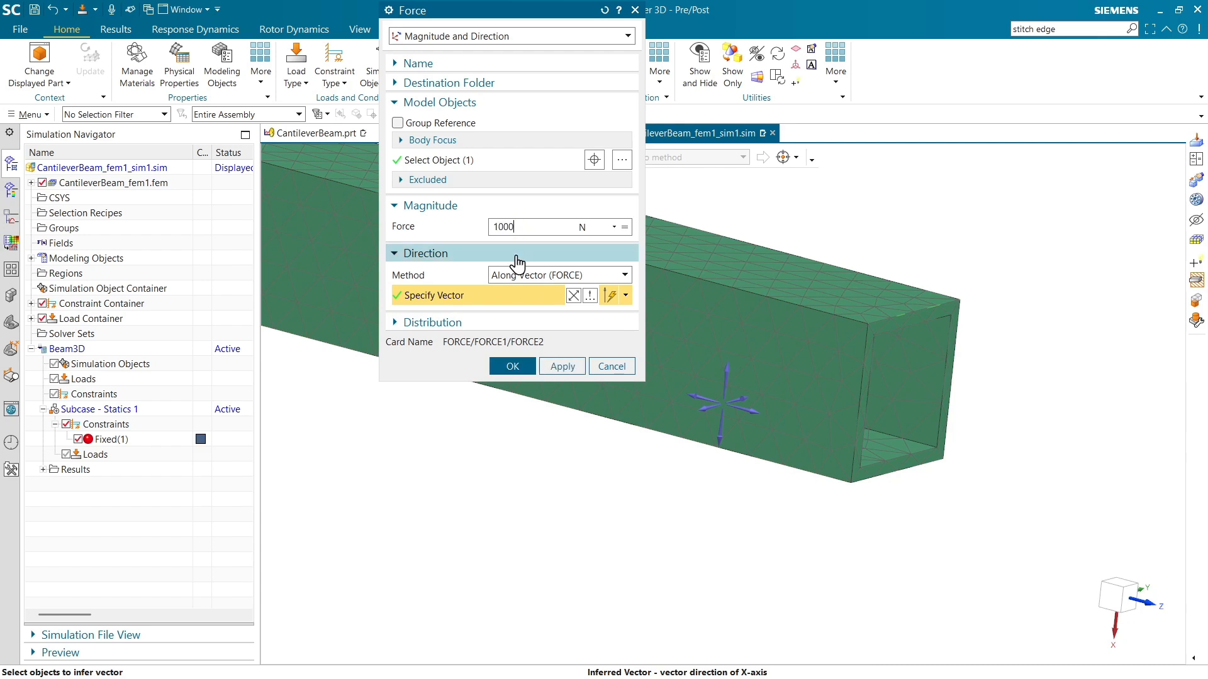
pyautogui.click(513, 366)
# Examine the force load on the free-end edge up close and the whole constrained beam from several angles.
pyautogui.scroll(-5, 906, 382)
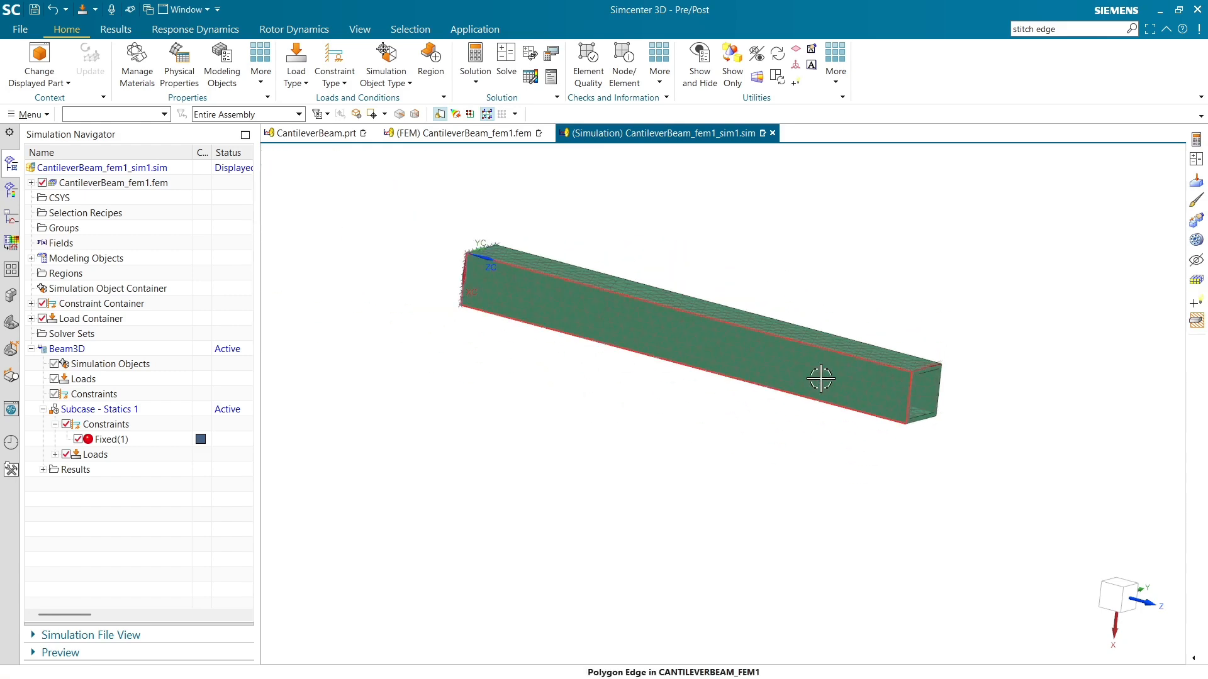
pyautogui.scroll(10, 940, 366)
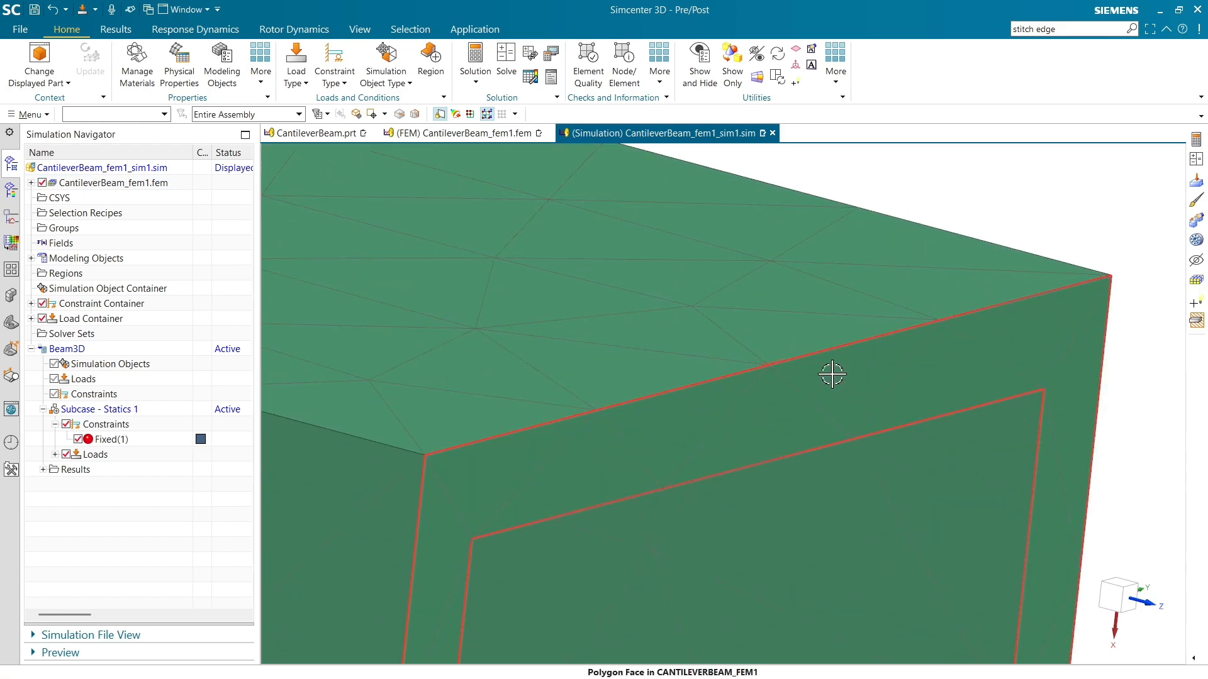
pyautogui.scroll(-6, 833, 326)
pyautogui.rightClick(805, 342)
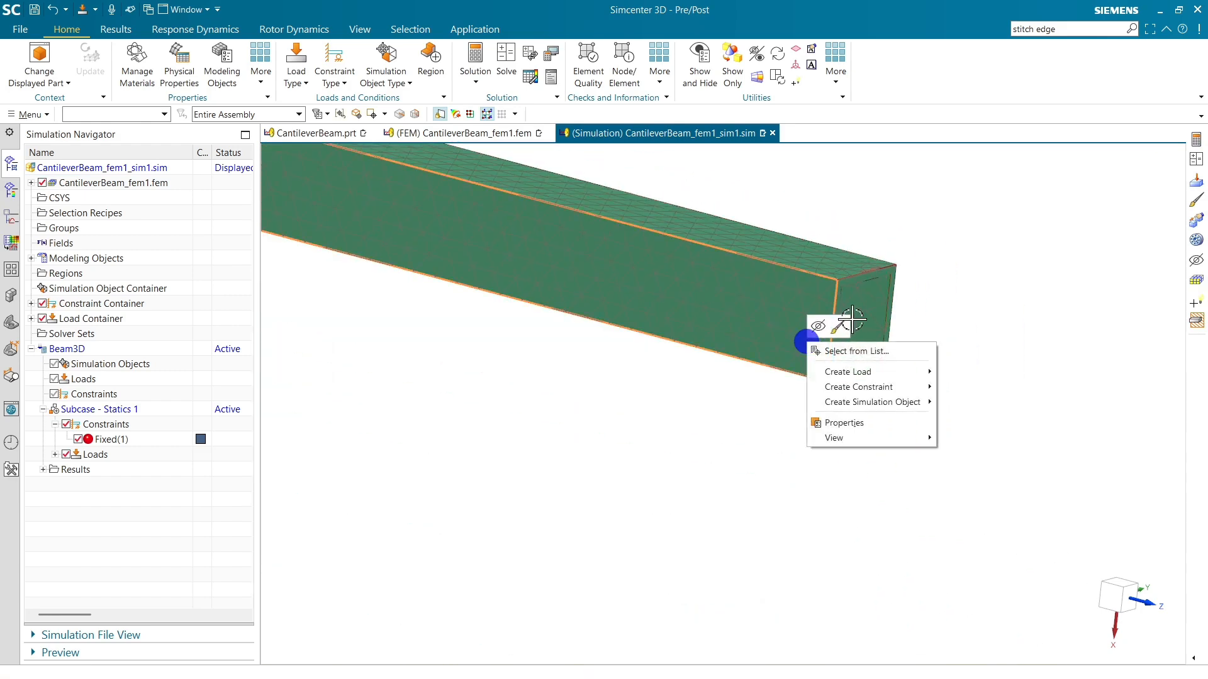
pyautogui.click(923, 304)
pyautogui.scroll(5, 858, 245)
pyautogui.moveTo(865, 350); pyautogui.dragTo(849, 315, button='middle')
pyautogui.scroll(5, 862, 252)
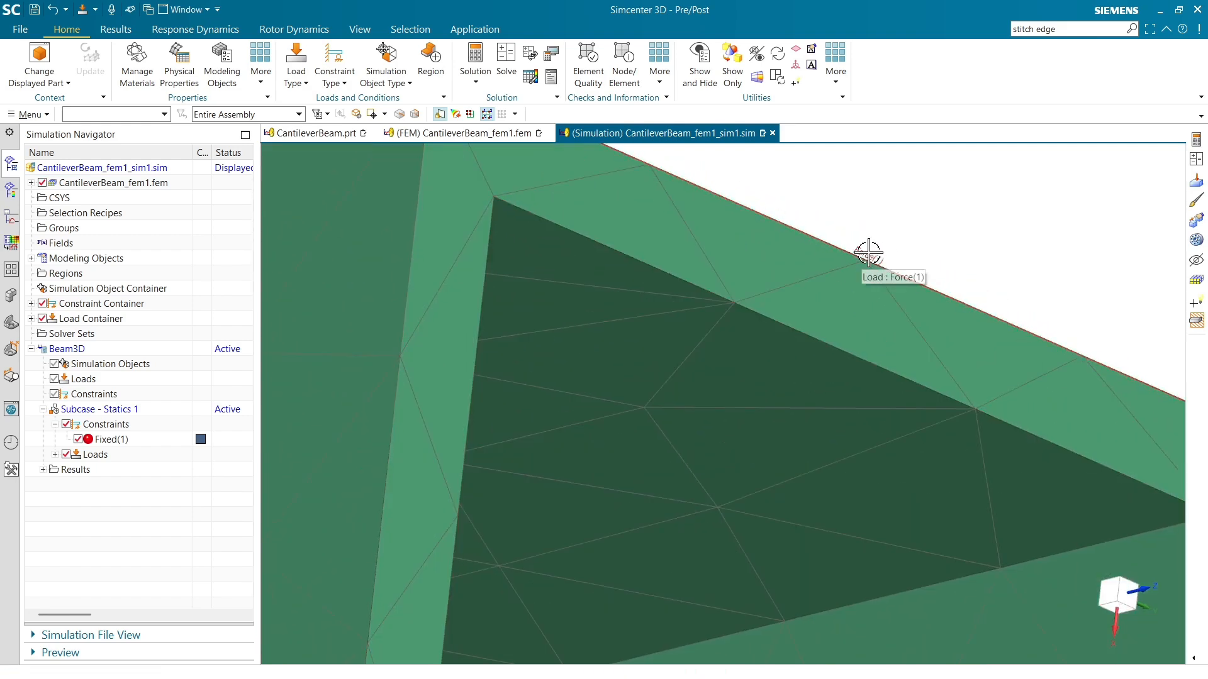
pyautogui.scroll(-5, 868, 258)
pyautogui.moveTo(890, 210); pyautogui.dragTo(762, 369, button='middle')
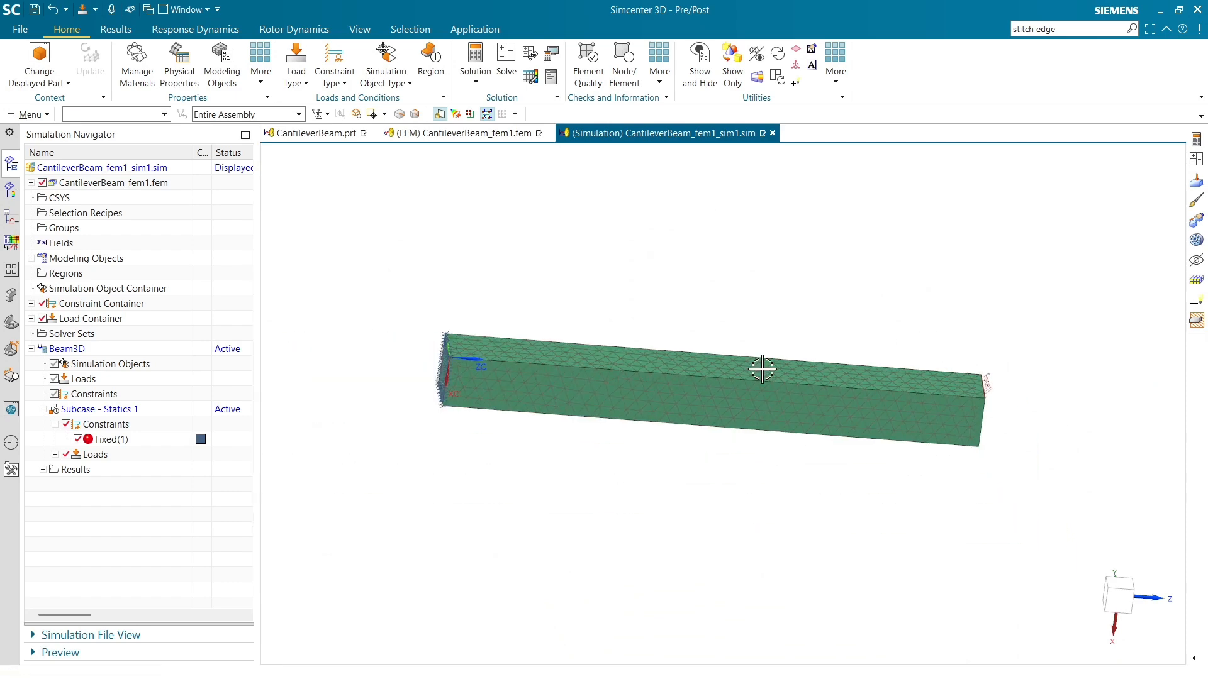
pyautogui.scroll(2, 456, 378)
pyautogui.scroll(-3, 383, 366)
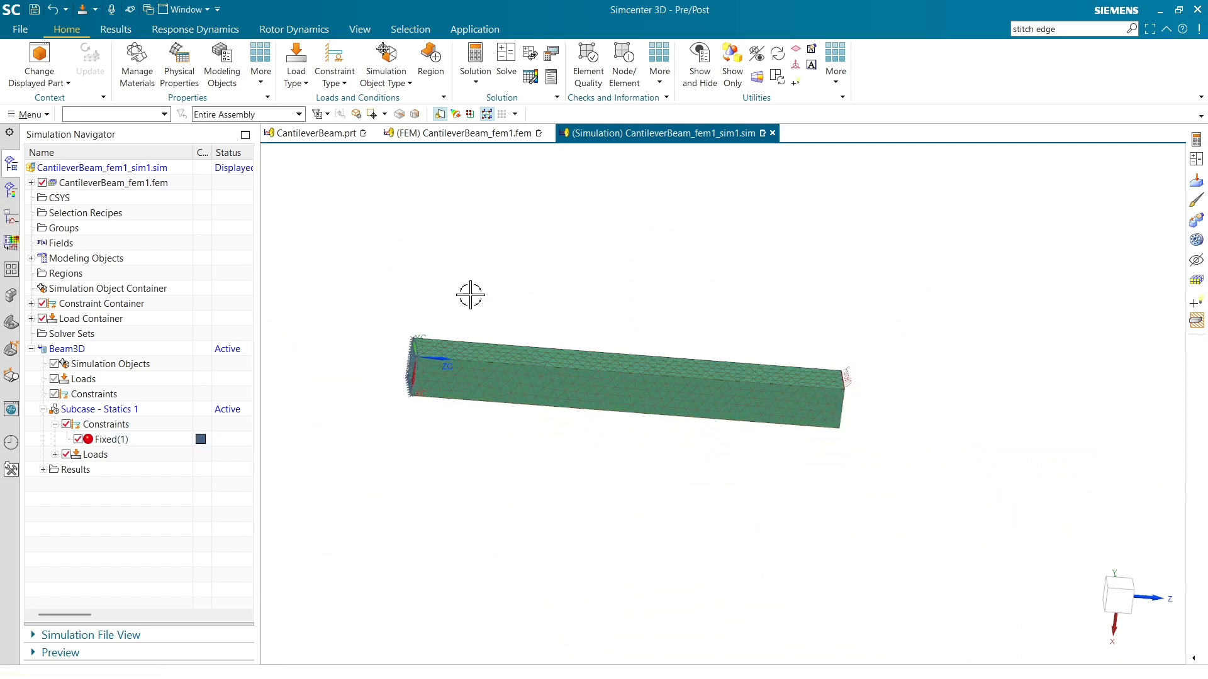
# Solve the Beam3D solution with the model setup check on, decline the message review, and close the solver monitor and information windows.
pyautogui.click(502, 66)
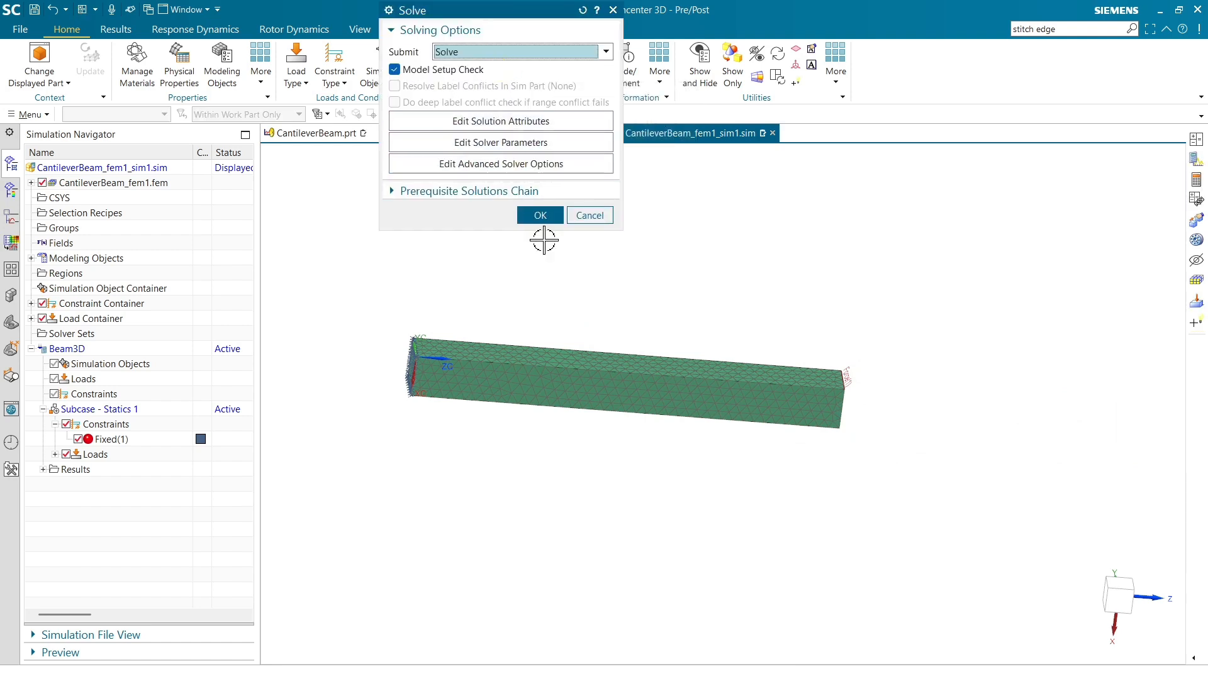
pyautogui.click(539, 216)
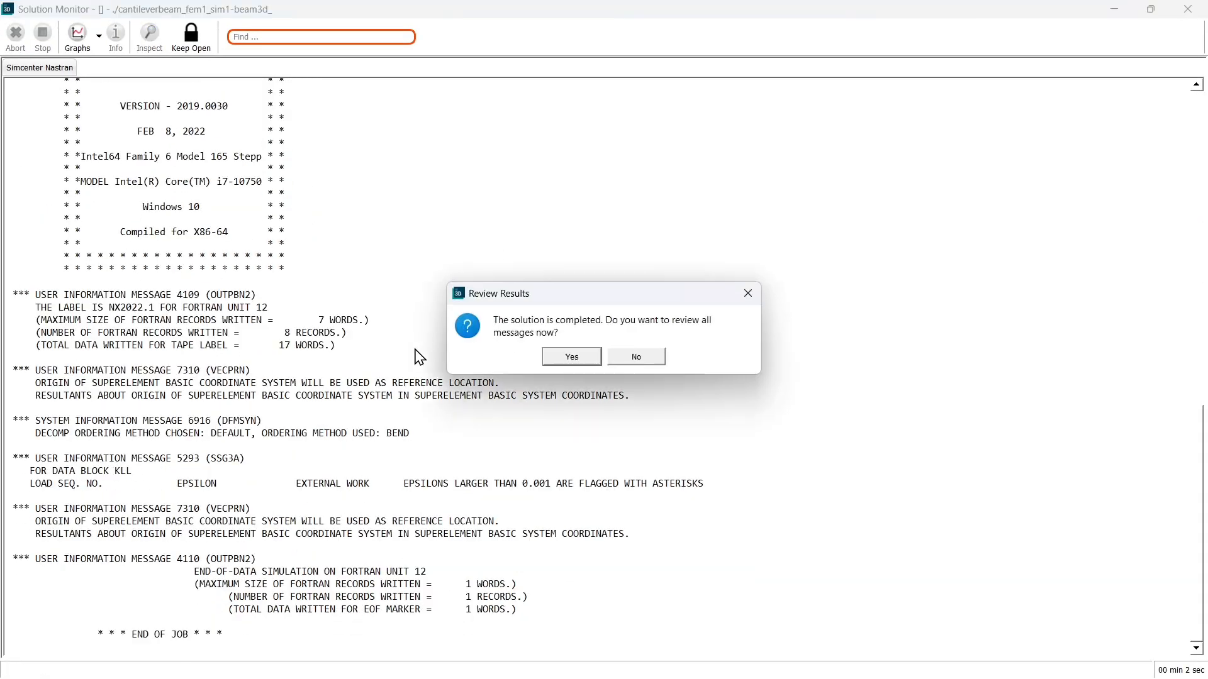
pyautogui.click(636, 358)
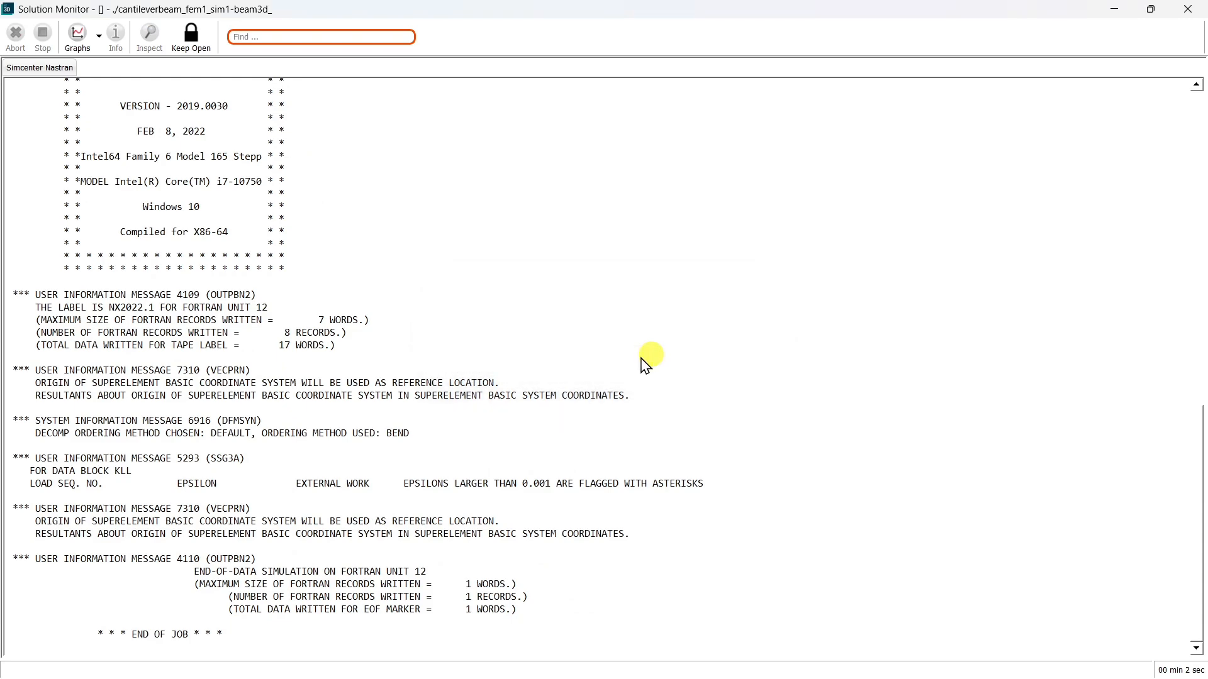
pyautogui.click(853, 554)
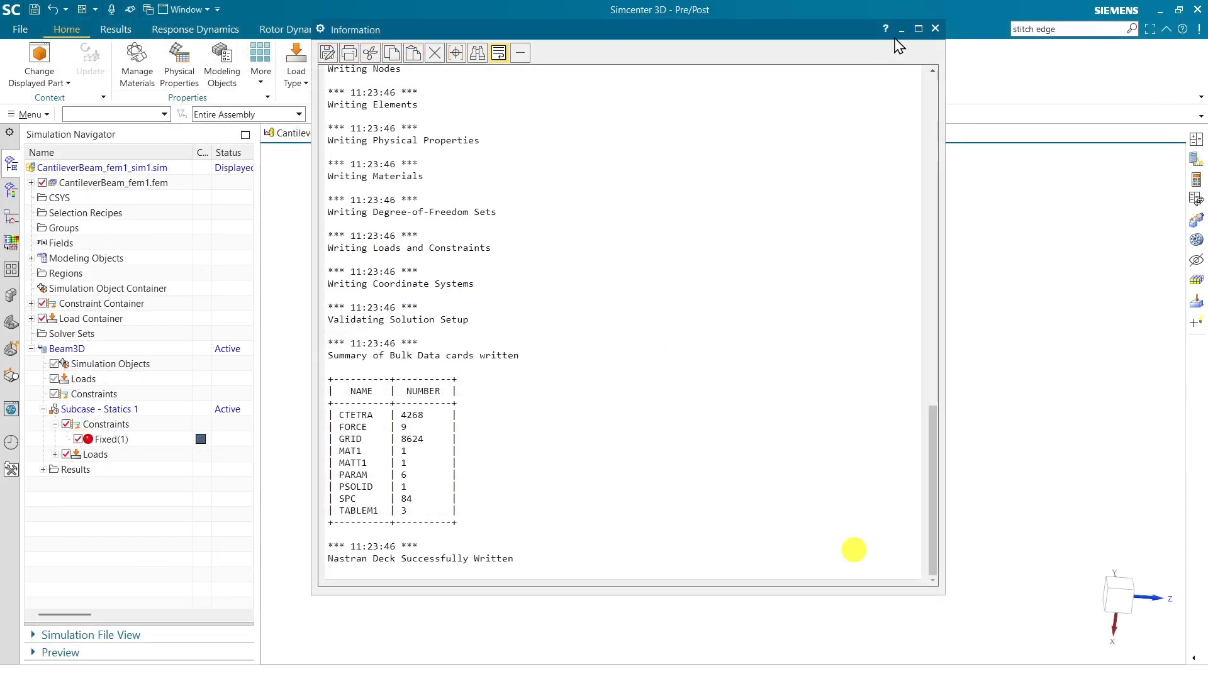
pyautogui.click(935, 28)
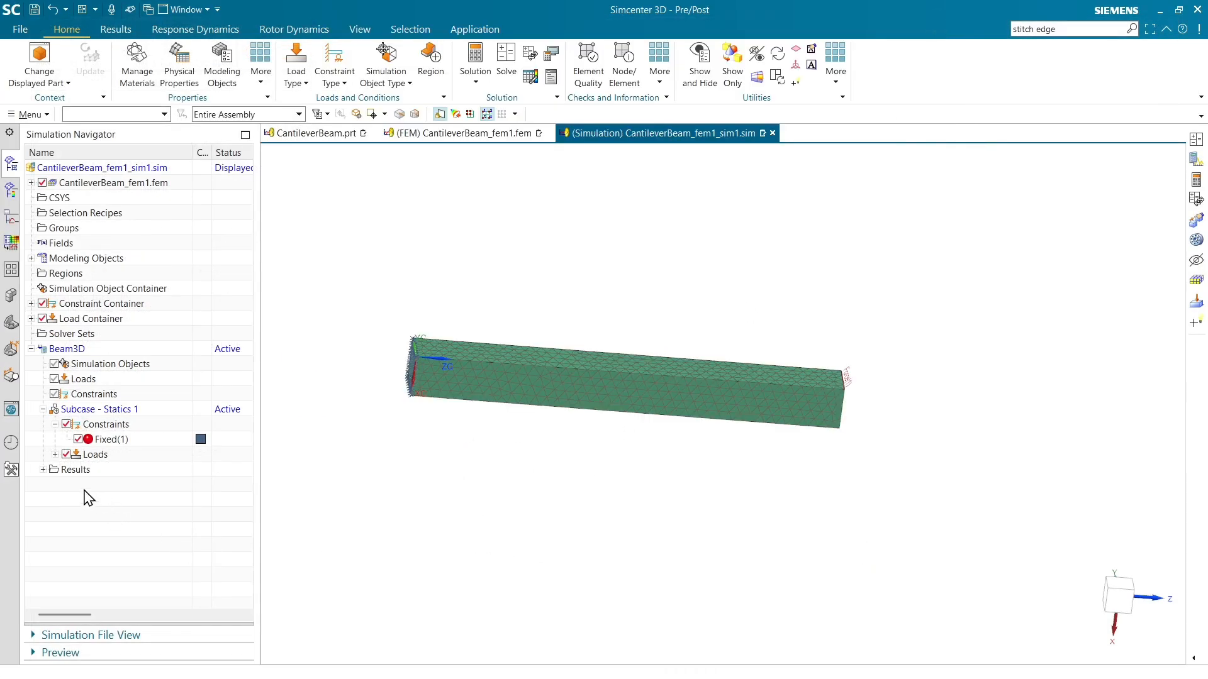
# Load the Structural results of Beam3D and plot the nodal displacement magnitude on the deformed beam.
pyautogui.click(44, 469)
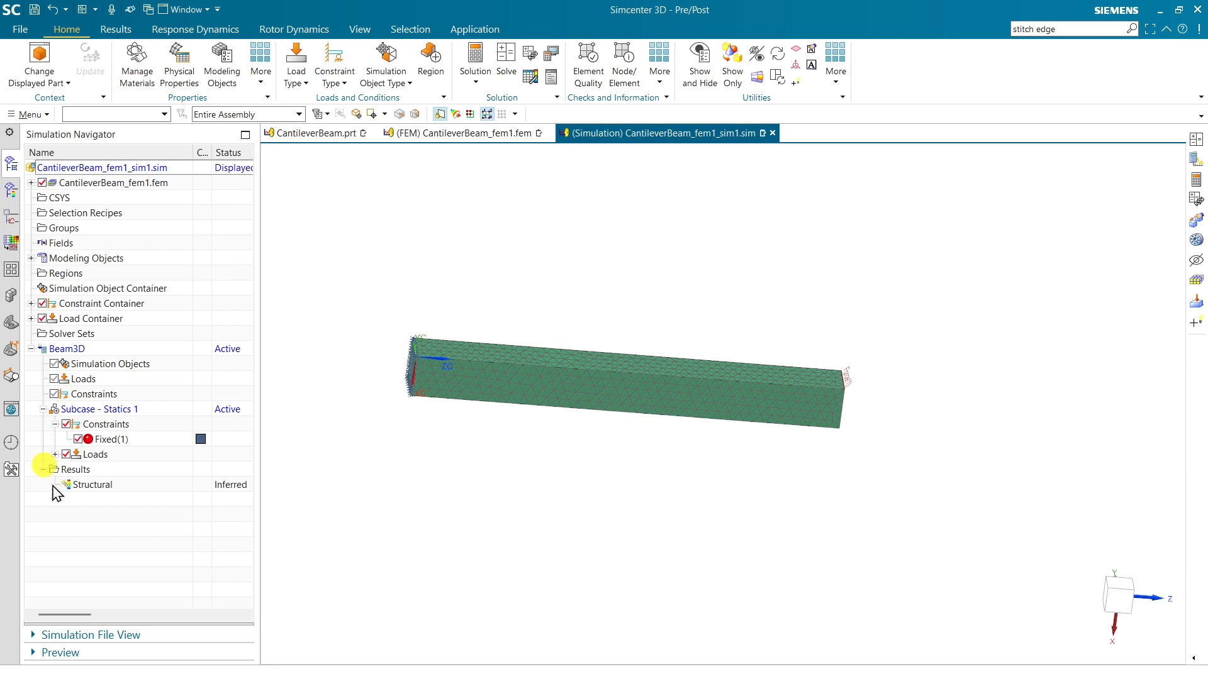
pyautogui.doubleClick(97, 486)
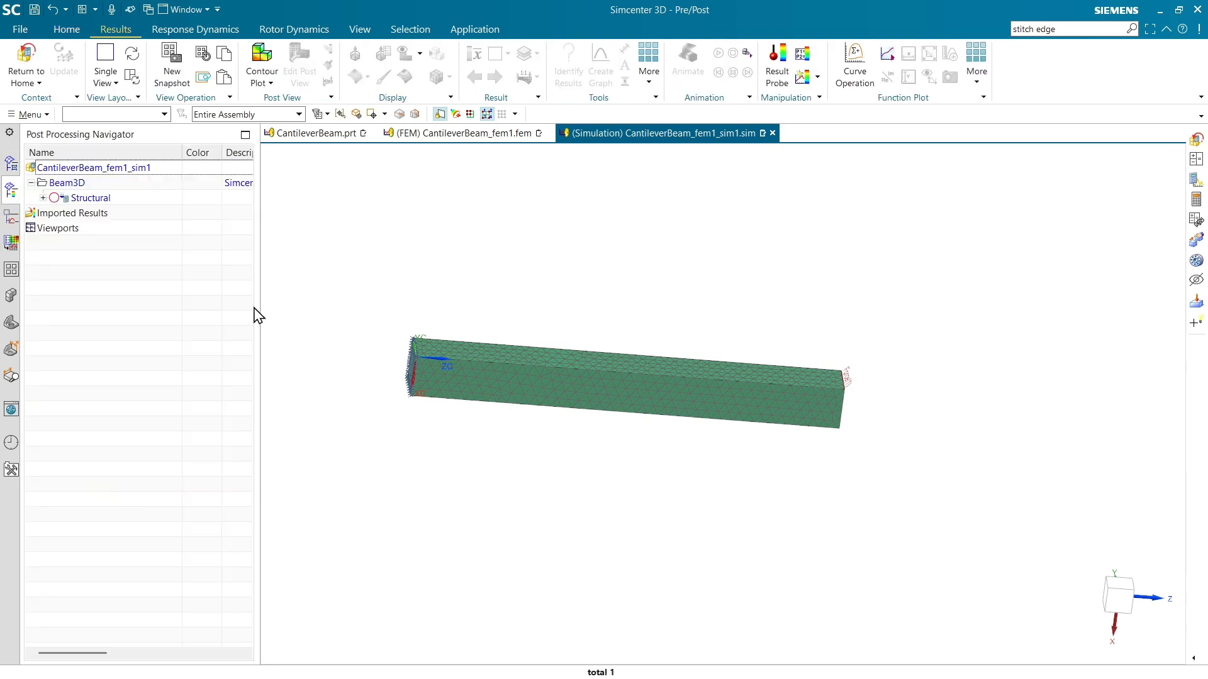
pyautogui.click(43, 198)
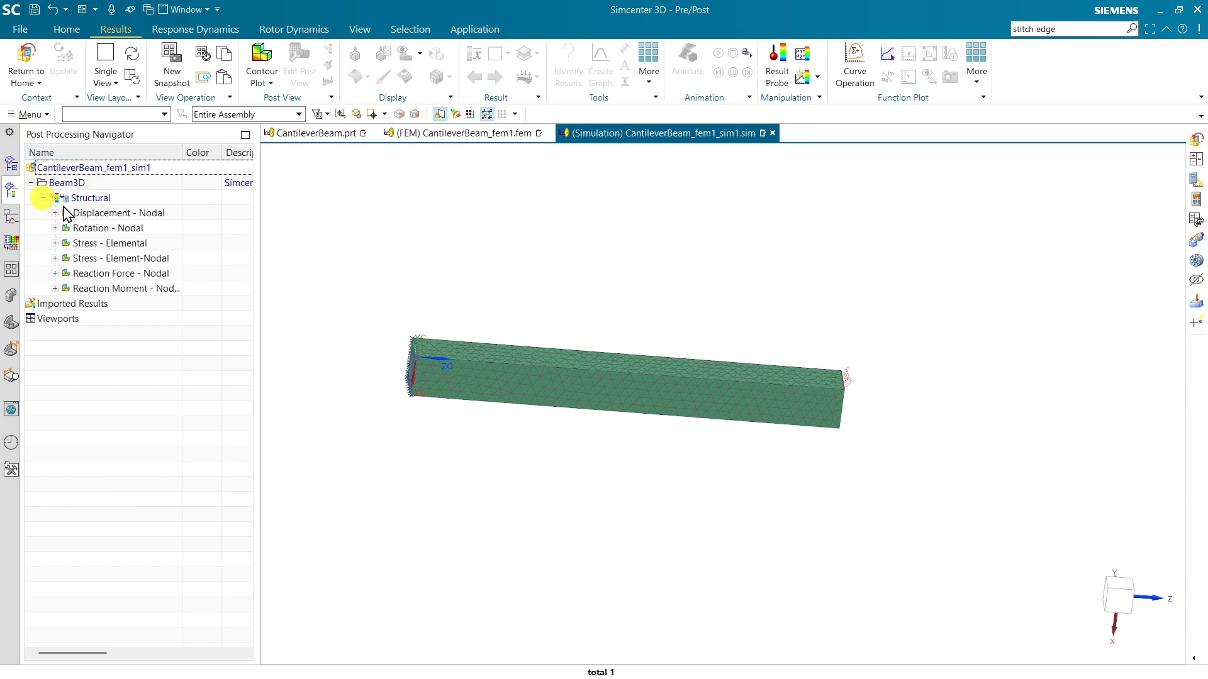
pyautogui.doubleClick(81, 201)
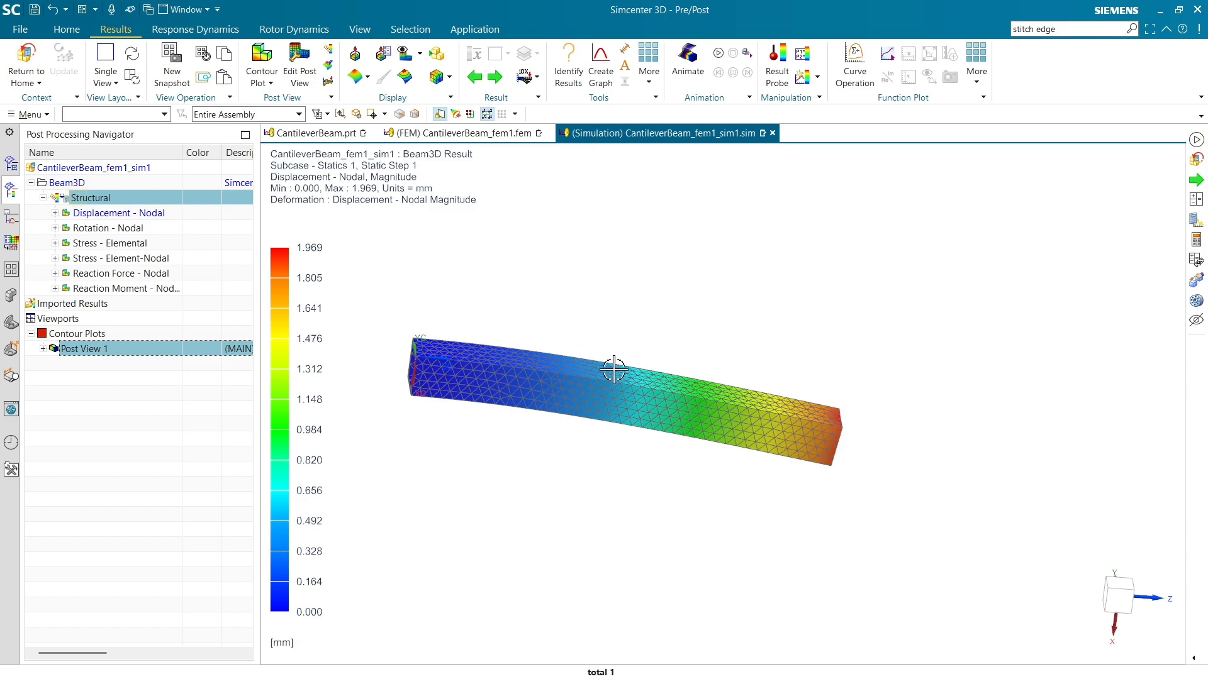
# Play the displacement animation of the deformed beam from a side view, and stop it.
pyautogui.moveTo(615, 370)
pyautogui.mouseDown(button='middle')
pyautogui.moveTo(619, 305)
pyautogui.moveTo(612, 353)
pyautogui.mouseUp(button='middle')
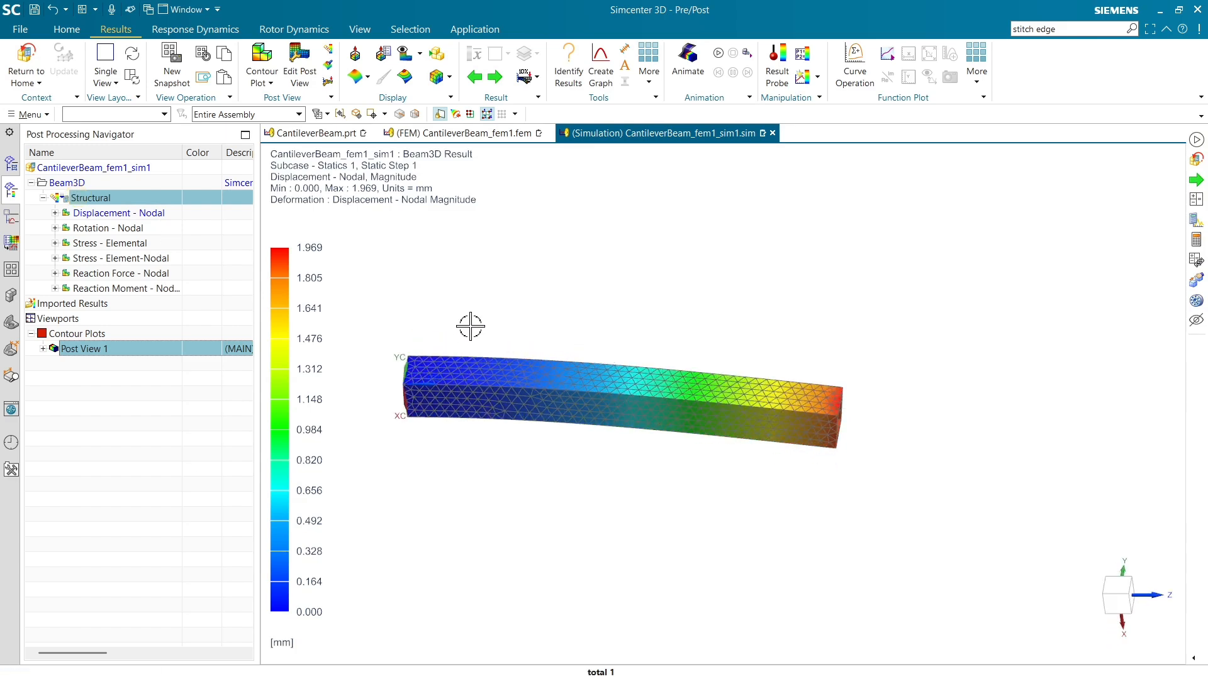
pyautogui.moveTo(641, 281); pyautogui.dragTo(657, 236, button='middle')
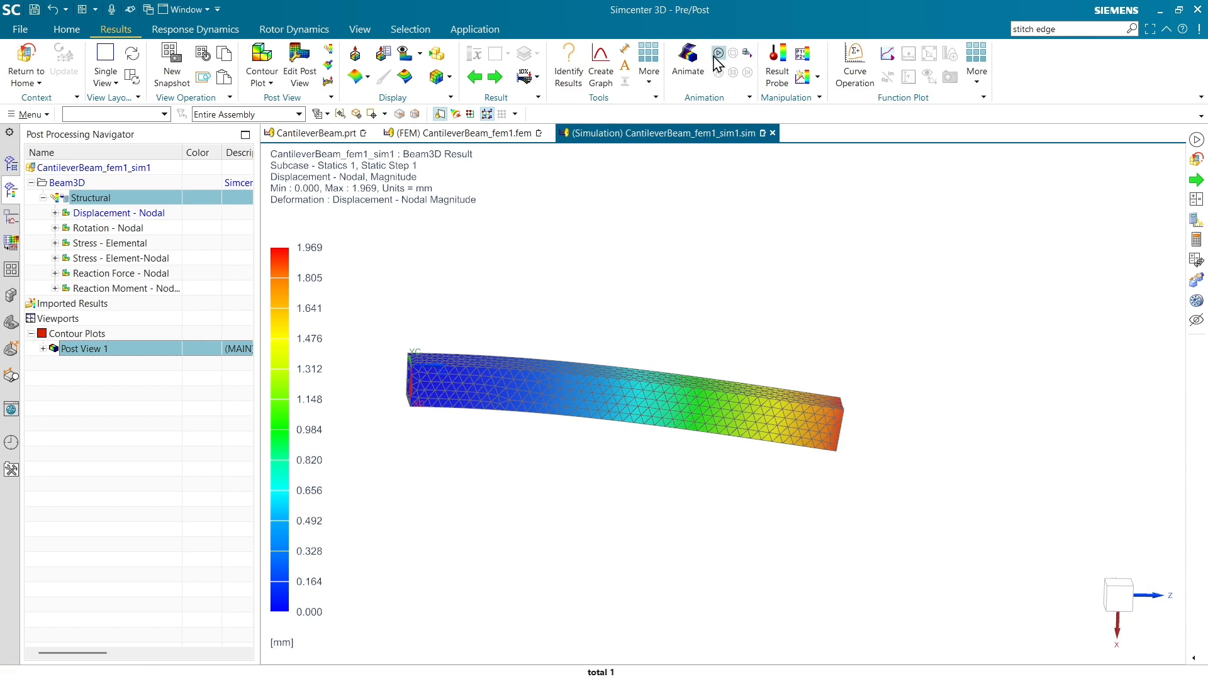
pyautogui.click(718, 53)
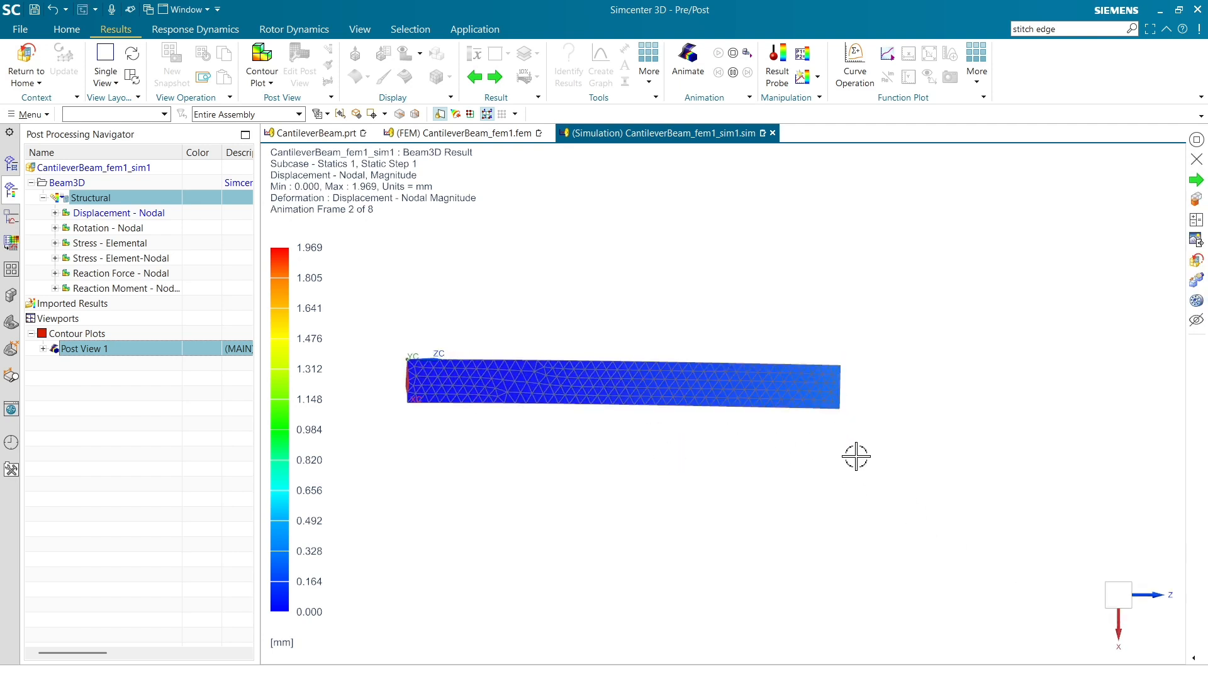
pyautogui.click(733, 53)
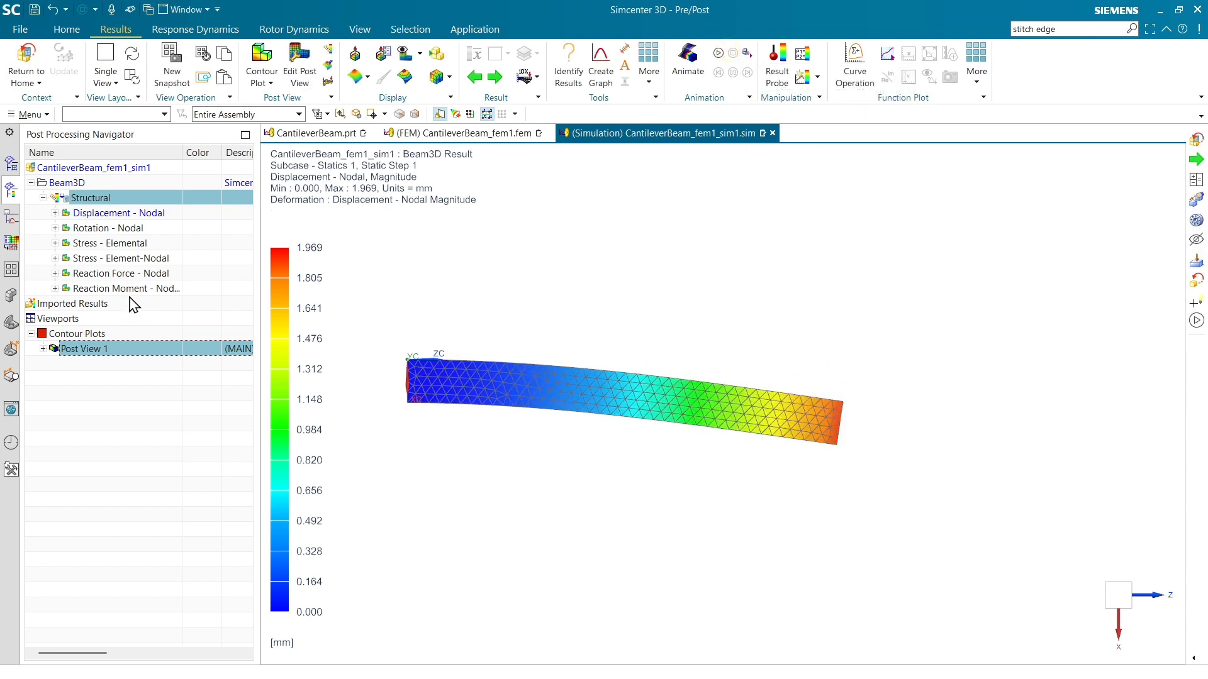
# Review the nodal displacement contours for the X, Y and Z components and return to Magnitude.
pyautogui.click(55, 213)
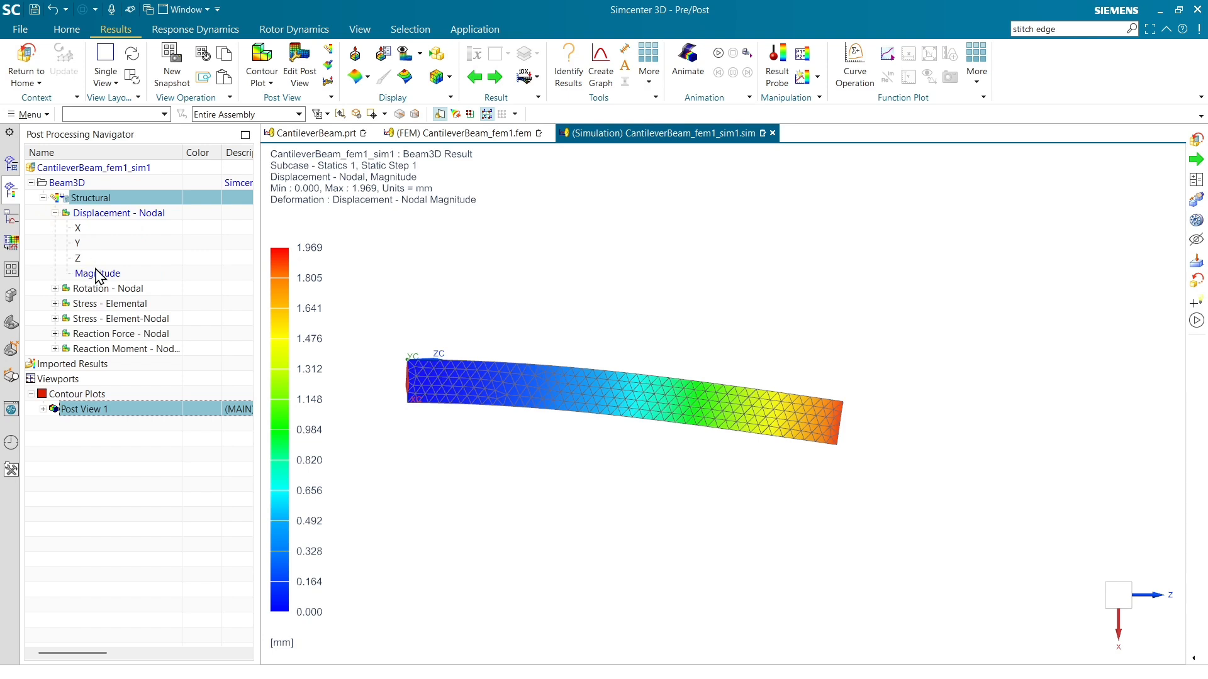
pyautogui.click(84, 229)
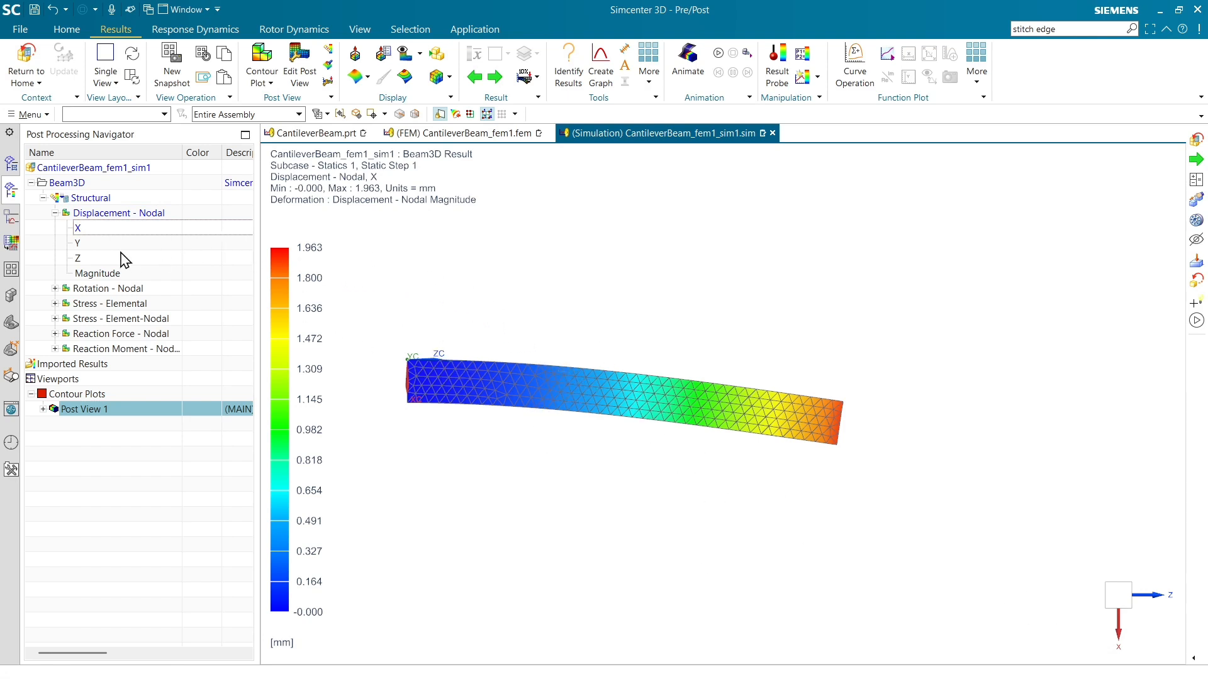
pyautogui.doubleClick(78, 243)
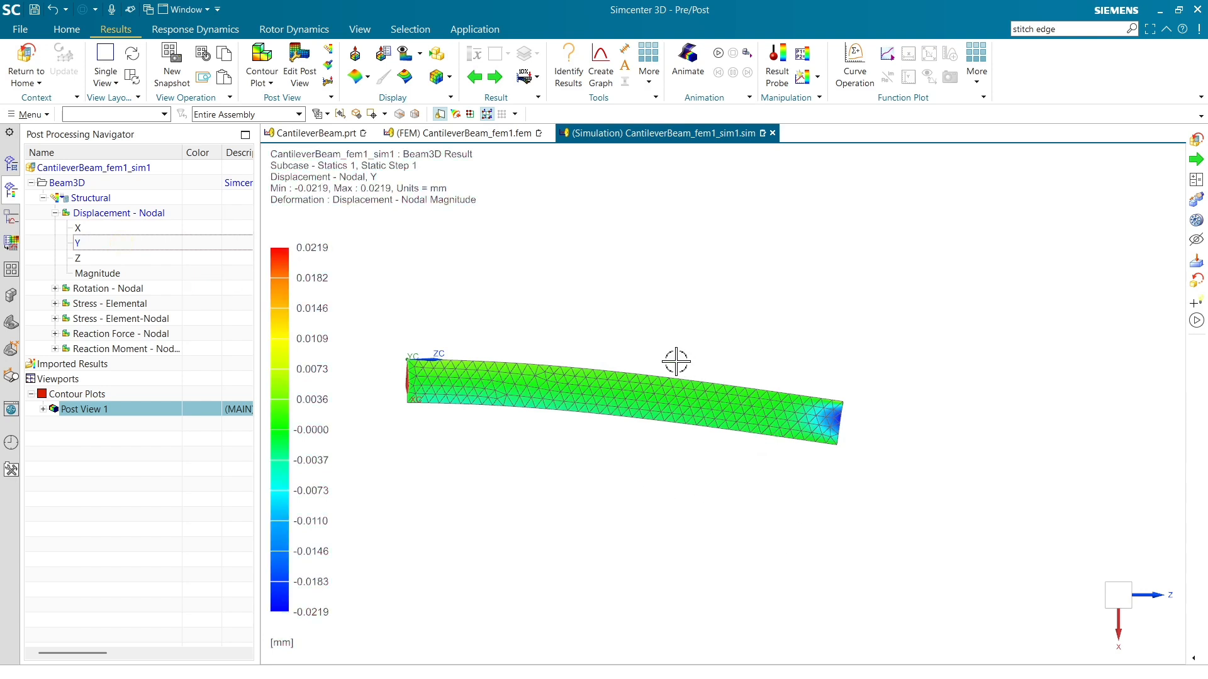
pyautogui.doubleClick(160, 260)
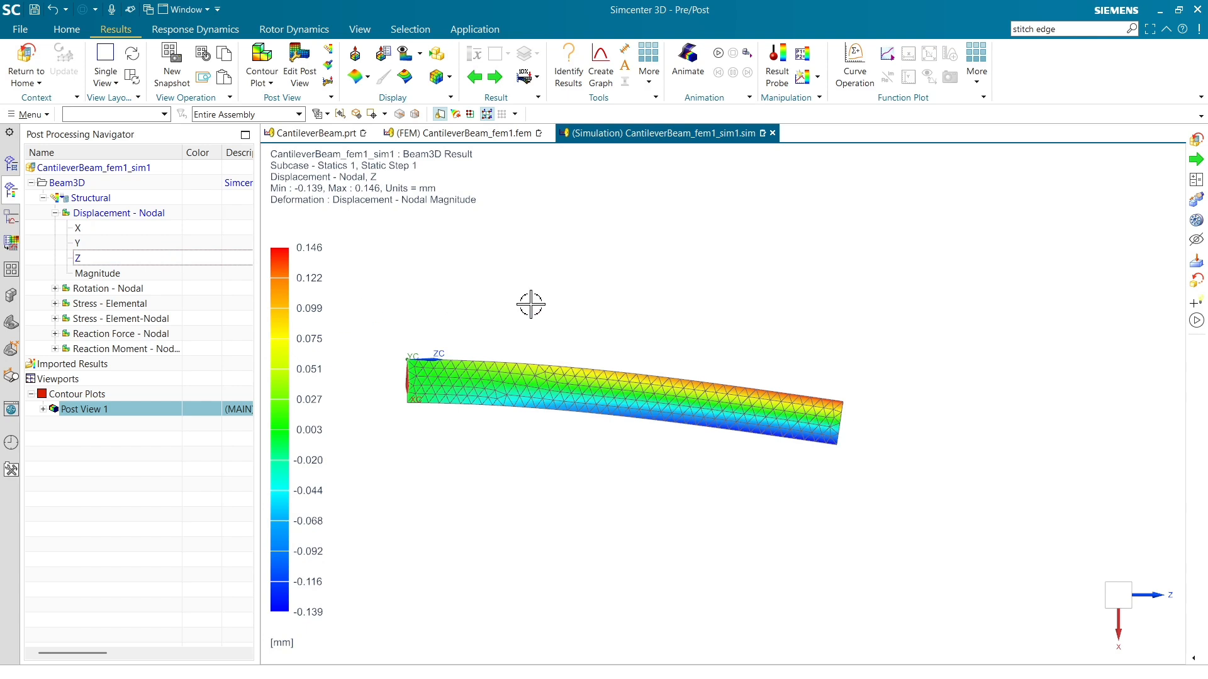
pyautogui.doubleClick(114, 276)
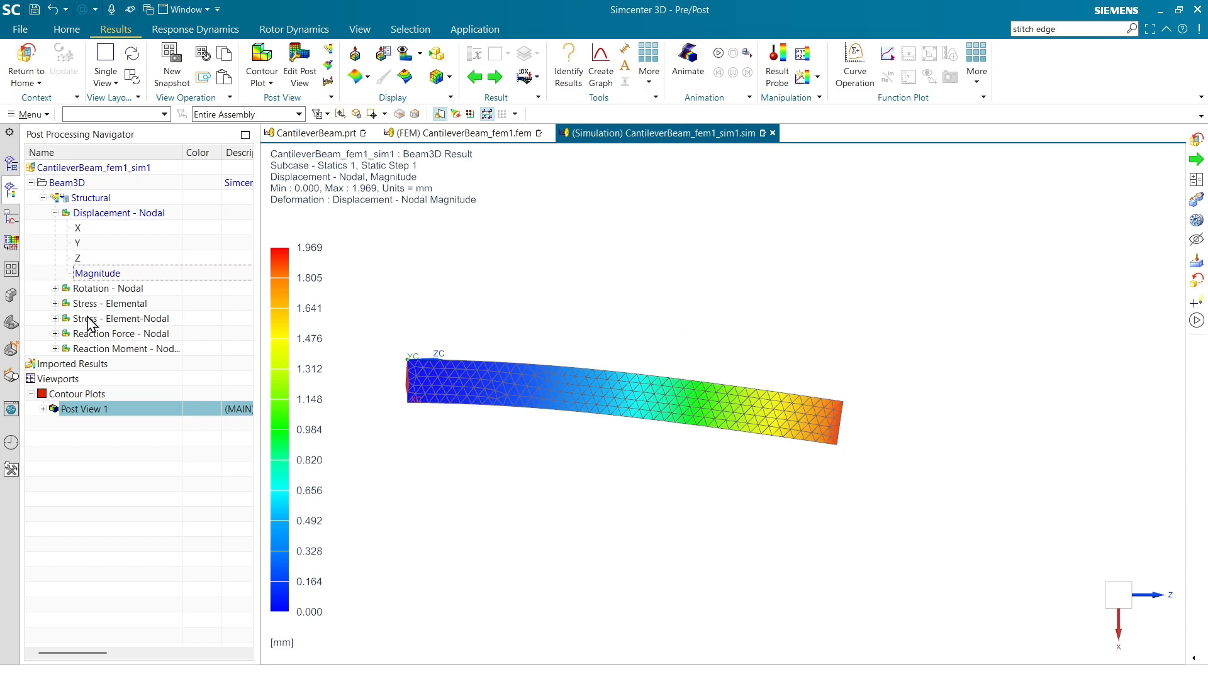
# Display the element-nodal Von-Mises stress contour on the beam and return to the simulation model view.
pyautogui.click(55, 319)
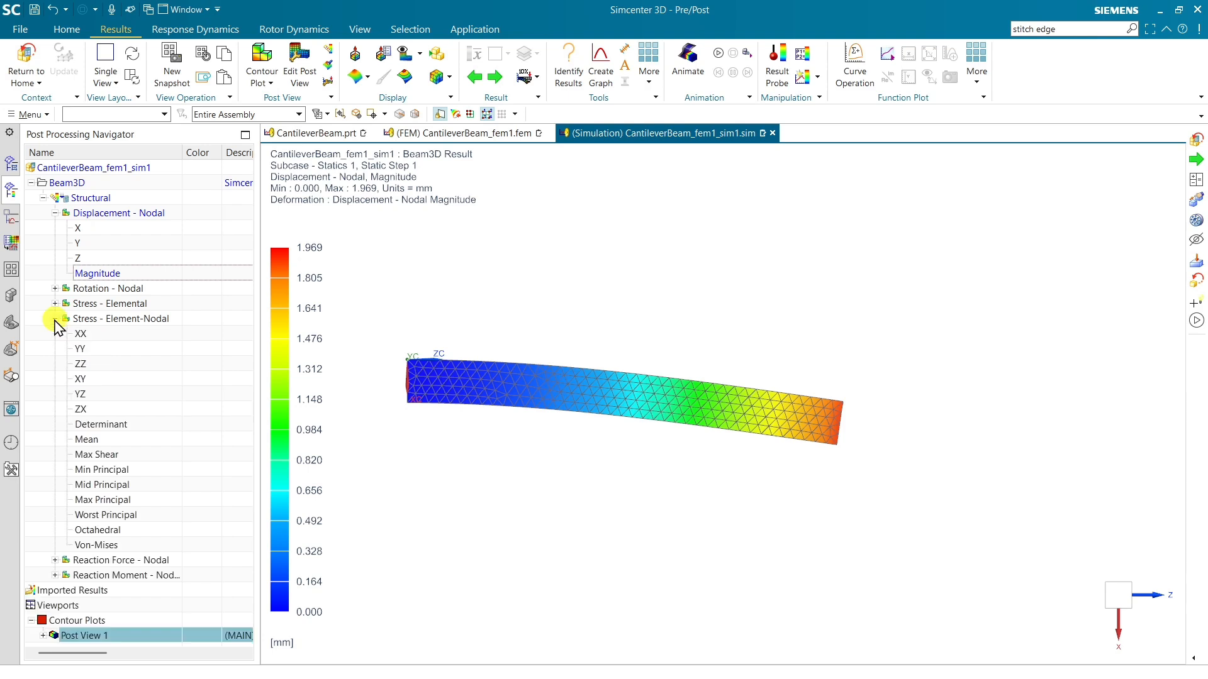
pyautogui.doubleClick(96, 546)
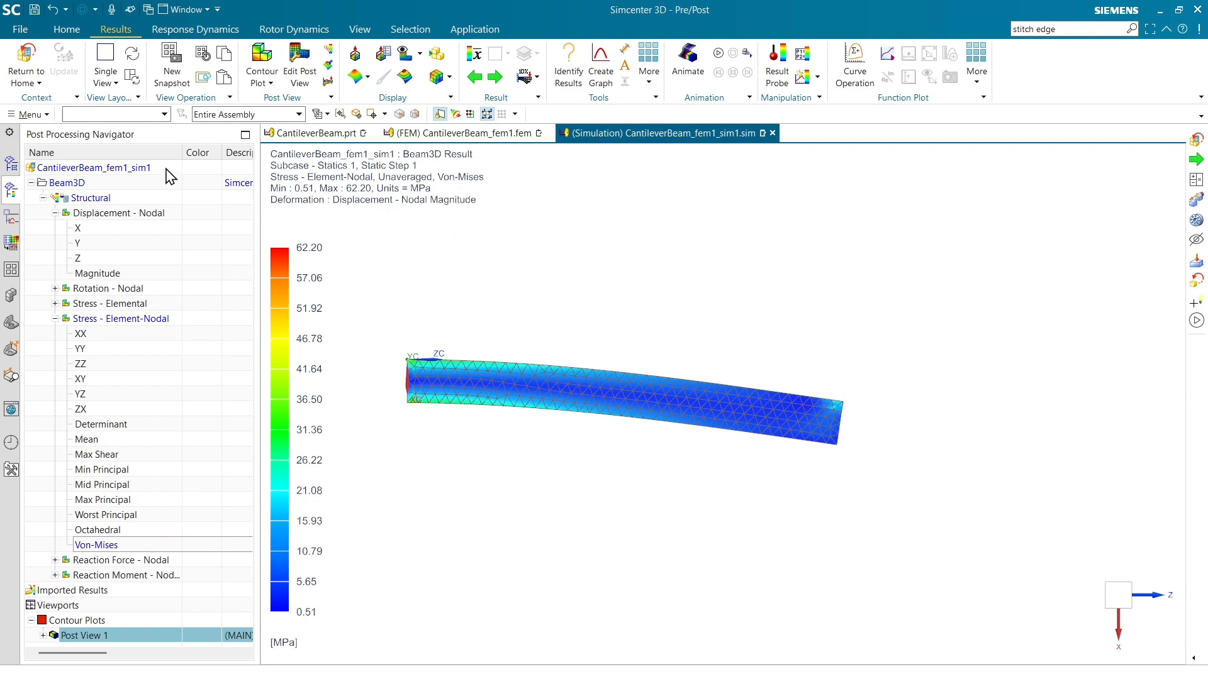
pyautogui.click(29, 61)
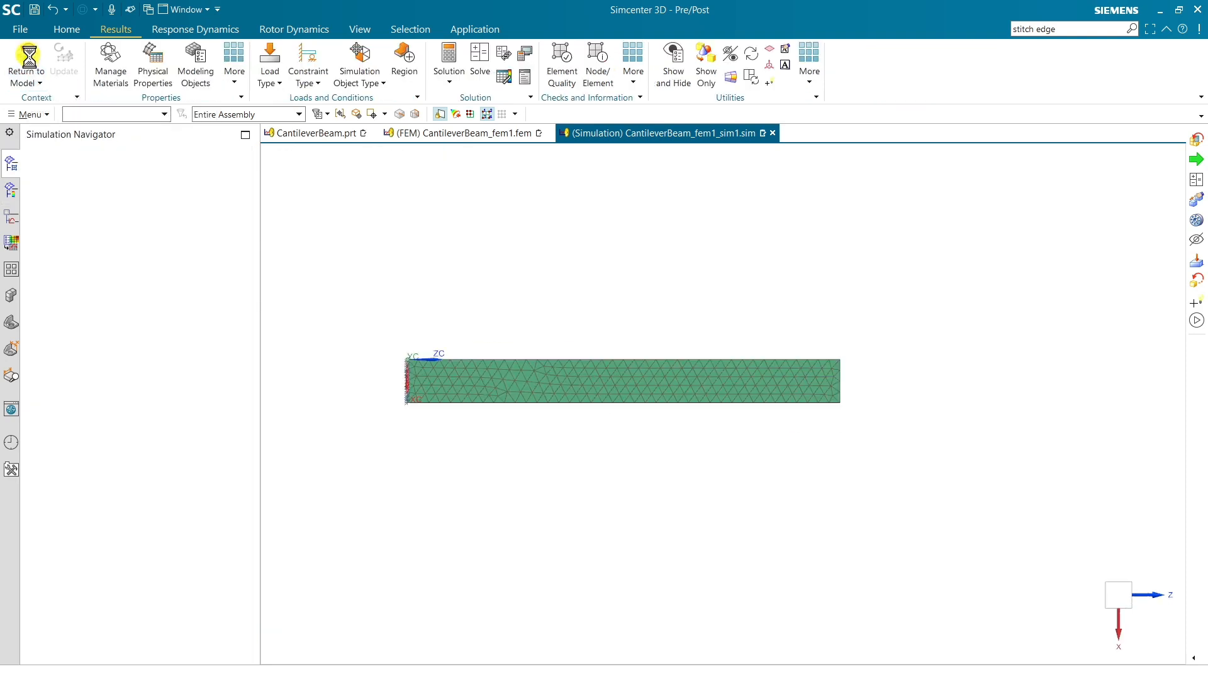
# Review the CantileverBeam part and the 3D mesh in its FEM file, and return to the simulation file.
pyautogui.click(331, 142)
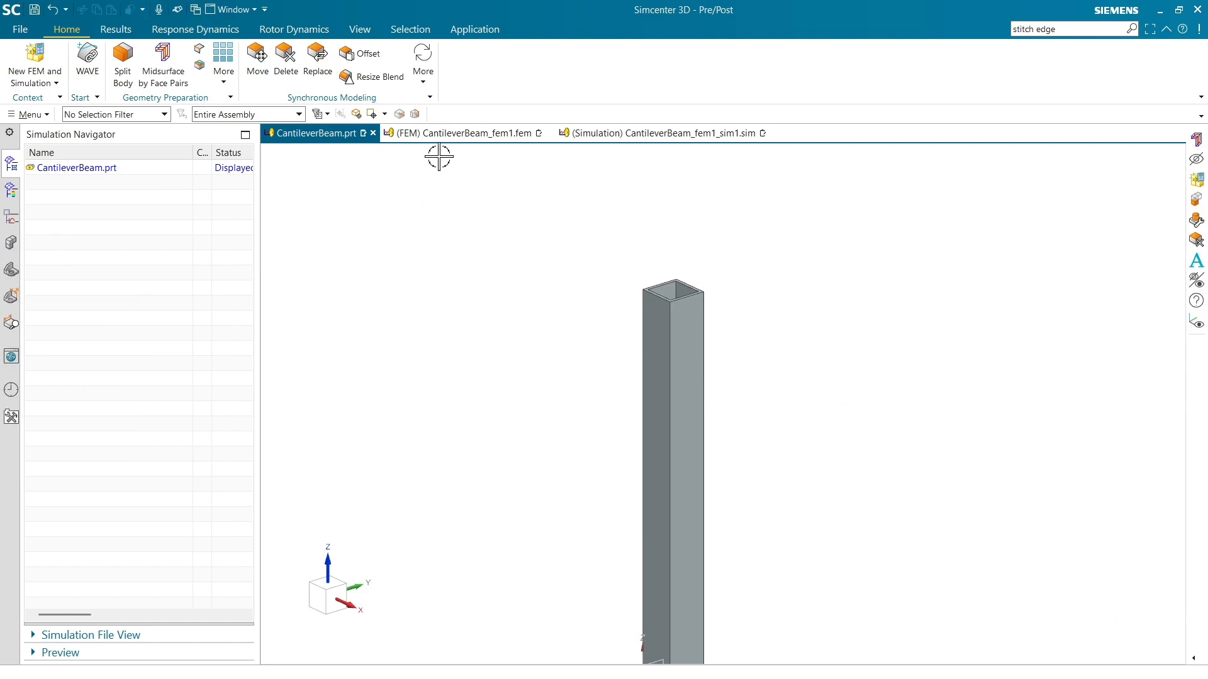
pyautogui.click(460, 140)
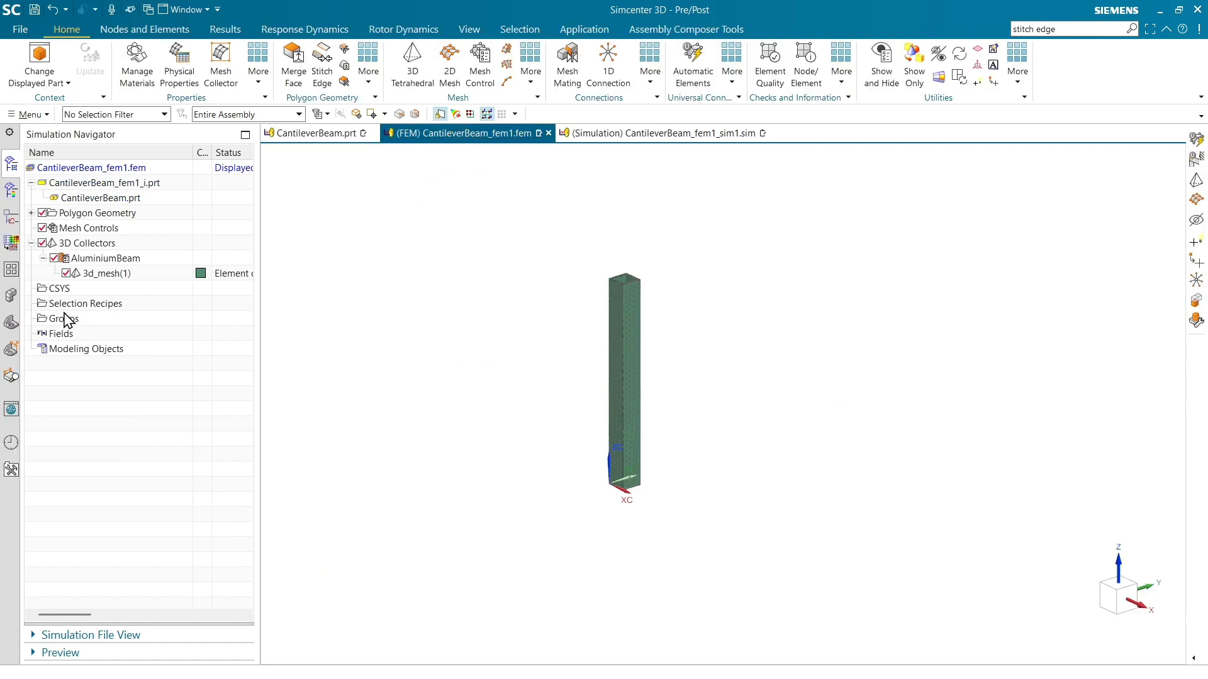
pyautogui.click(103, 277)
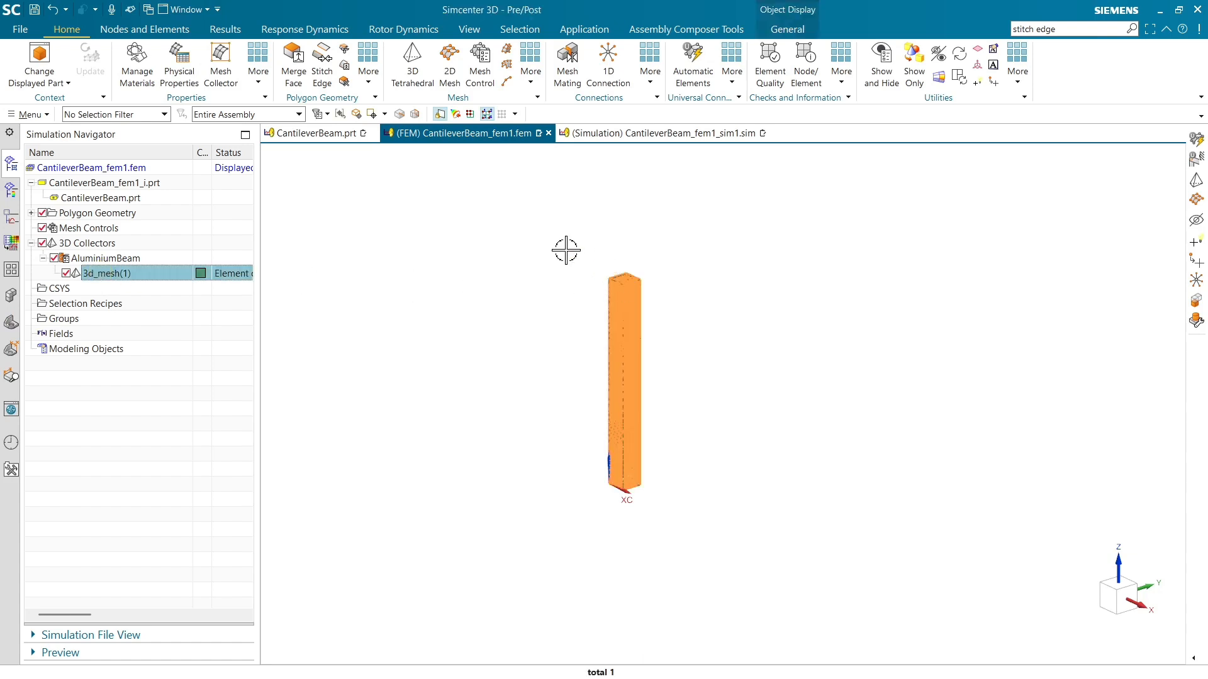
pyautogui.click(654, 134)
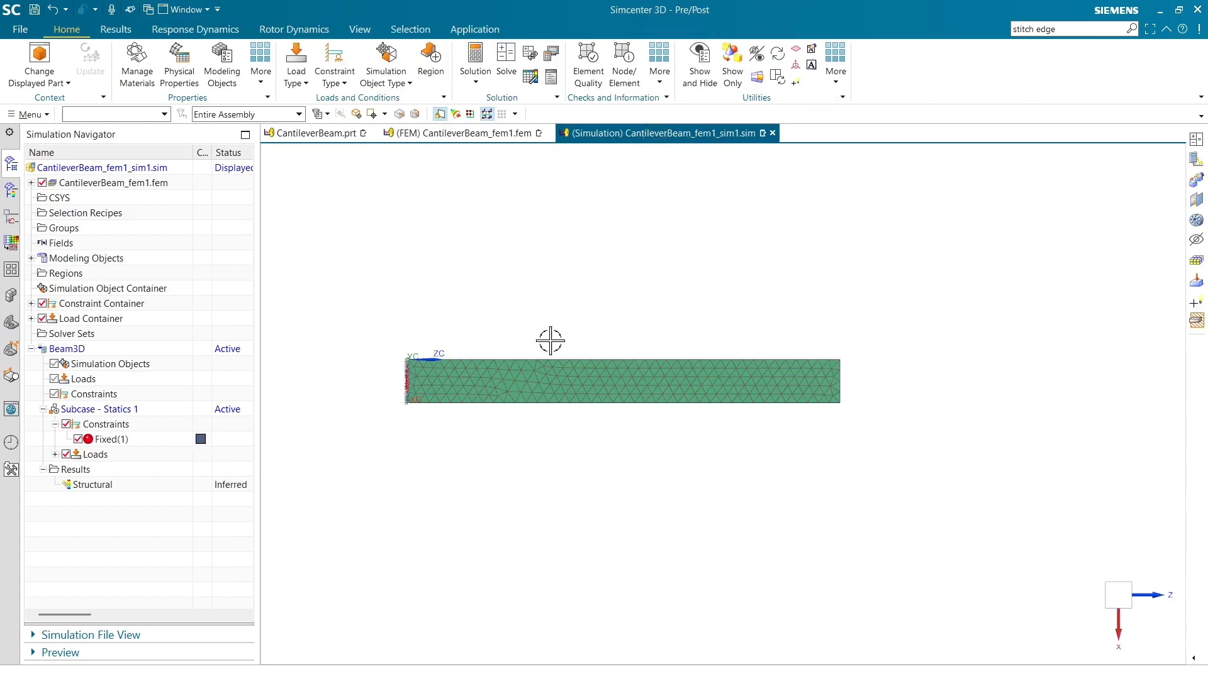
pyautogui.click(300, 78)
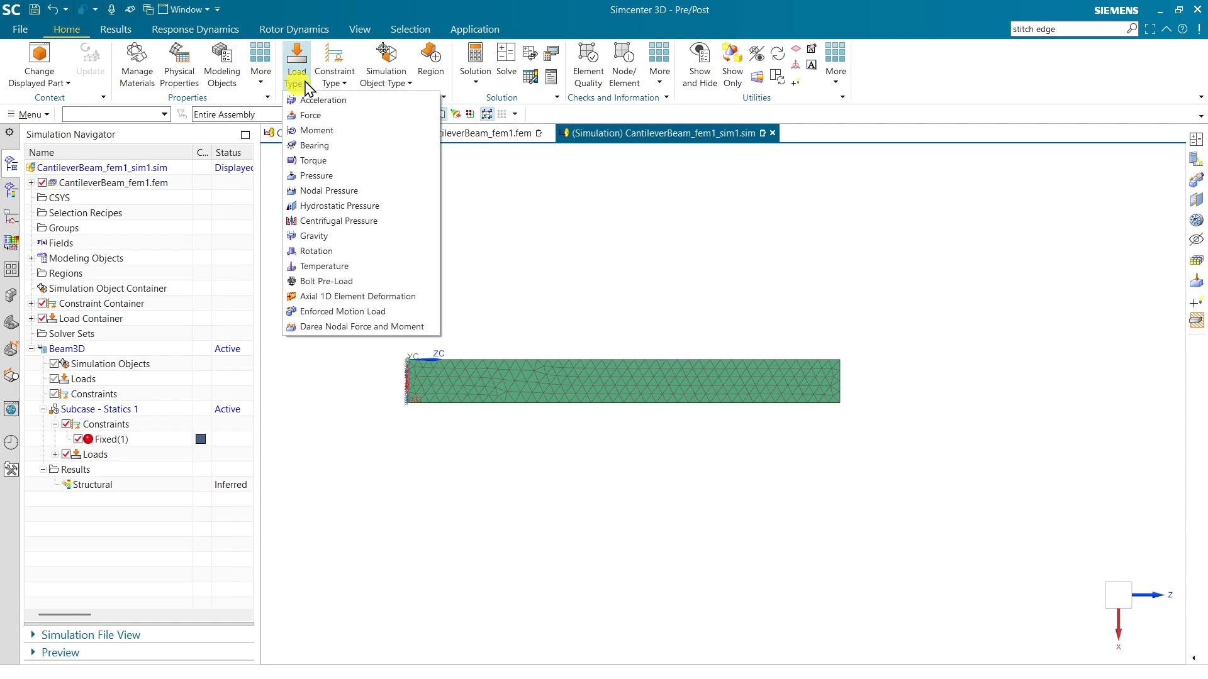
pyautogui.click(334, 80)
pyautogui.click(371, 81)
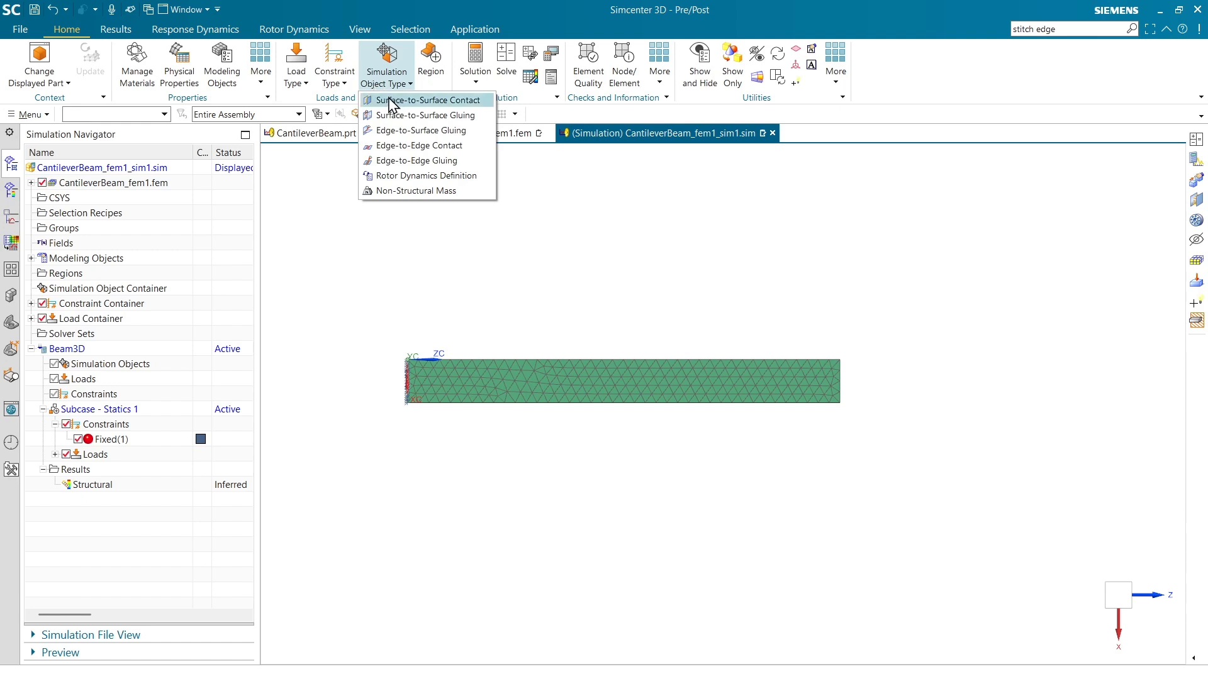
pyautogui.click(344, 82)
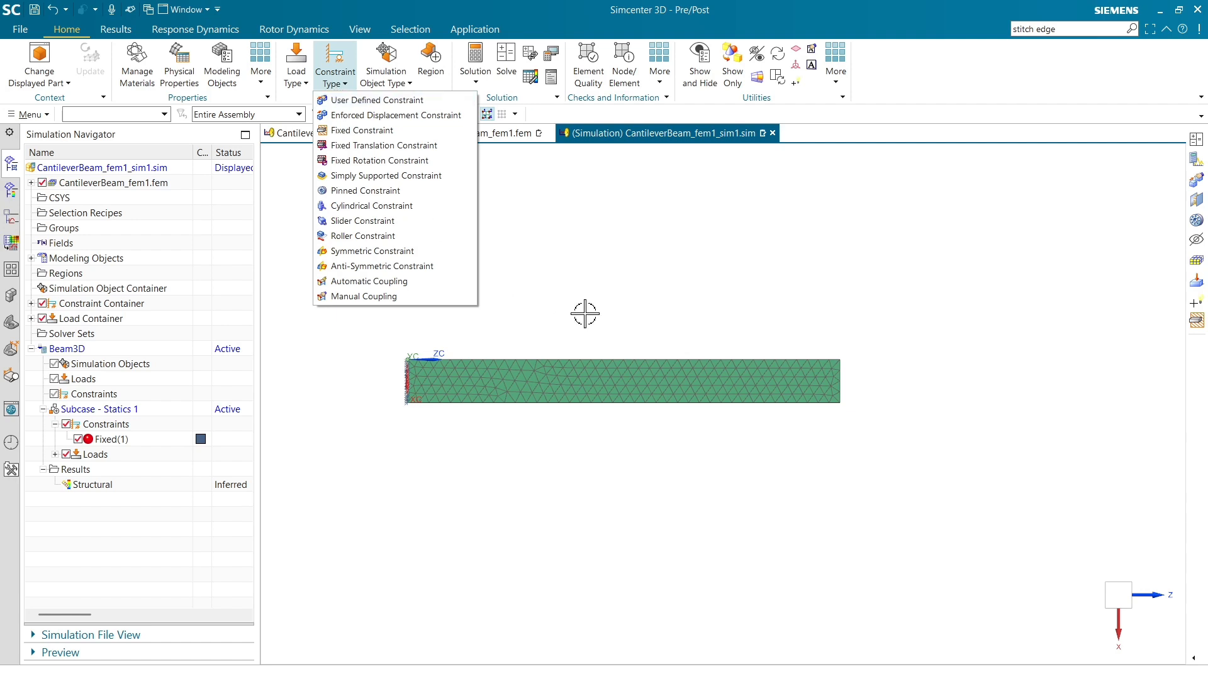
pyautogui.click(629, 292)
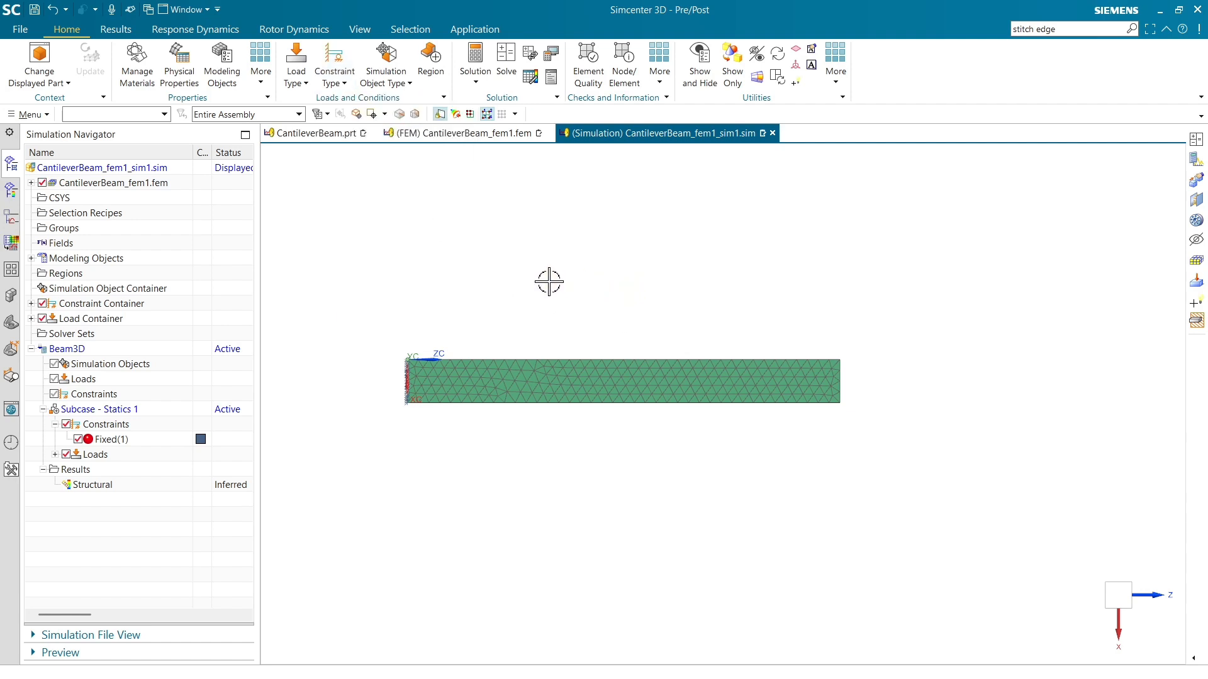